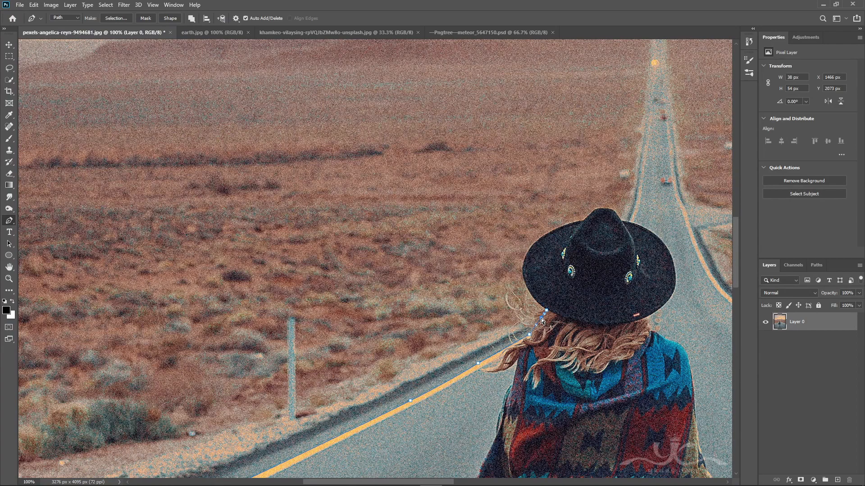
Step: Continue the pen path from the roadside along the woman's hair and around the left edge of her hat brim
ctrl+click(539, 316)
ctrl+click(536, 330)
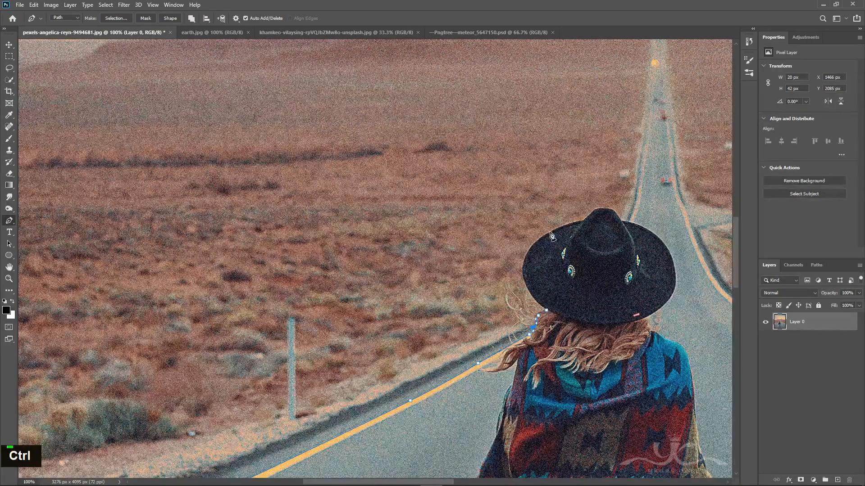
ctrl+click(549, 255)
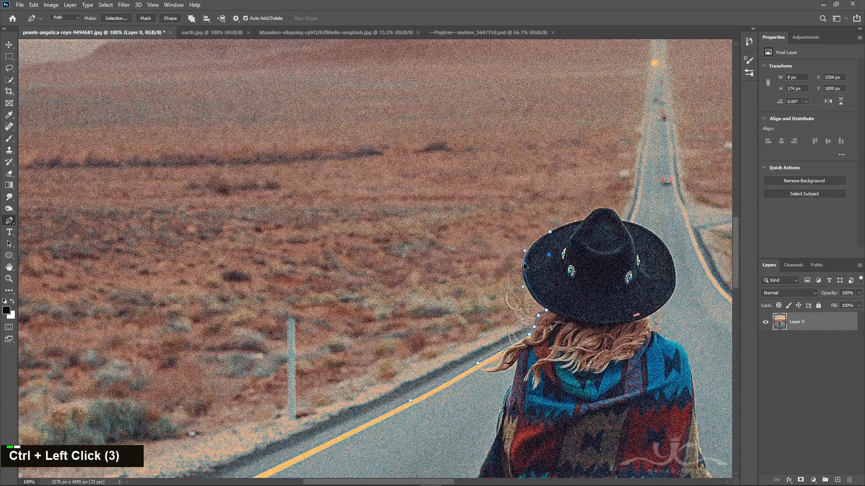
ctrl+click(529, 289)
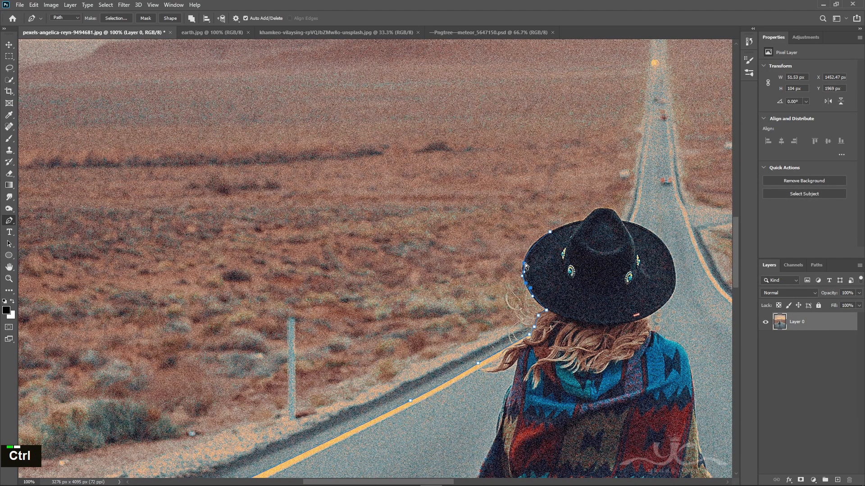
ctrl+click(525, 267)
ctrl+click(524, 273)
ctrl+click(530, 254)
drag(529, 249, 531, 250)
Step: Extend the pen path along the upper left brim and over the crown of the hat
ctrl+click(584, 221)
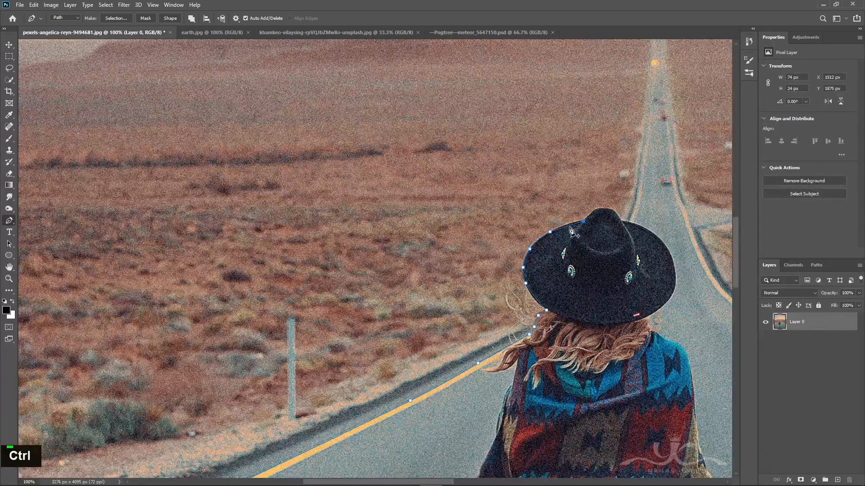
ctrl+click(568, 226)
ctrl+click(598, 210)
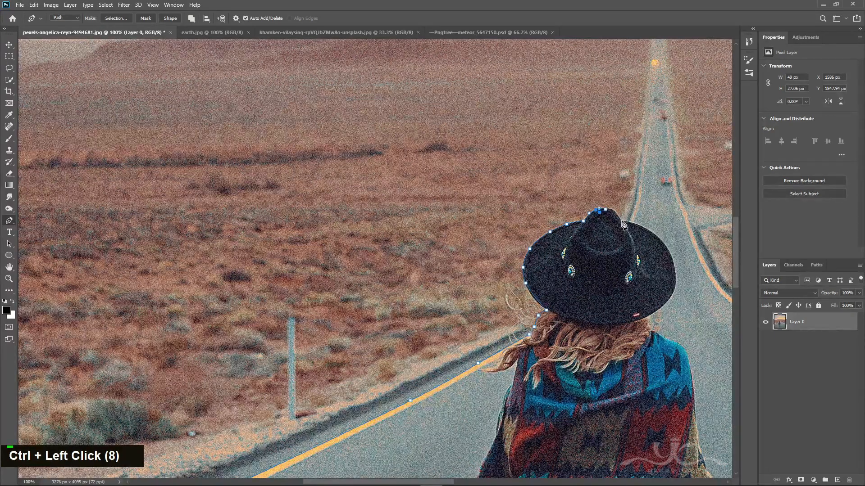
ctrl+click(616, 214)
drag(614, 211, 614, 211)
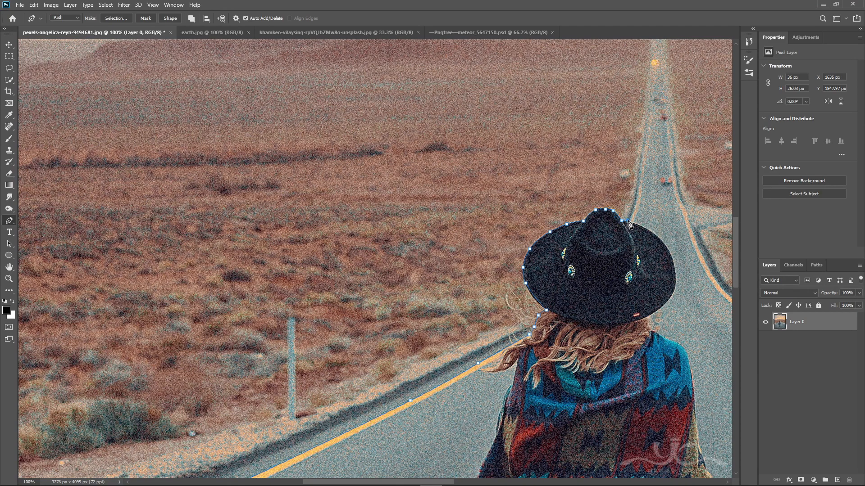
Step: Trace the left edge of the distant road from the hat up to the far bend, curving the path to fit
key(space)
drag(630, 225, 550, 245)
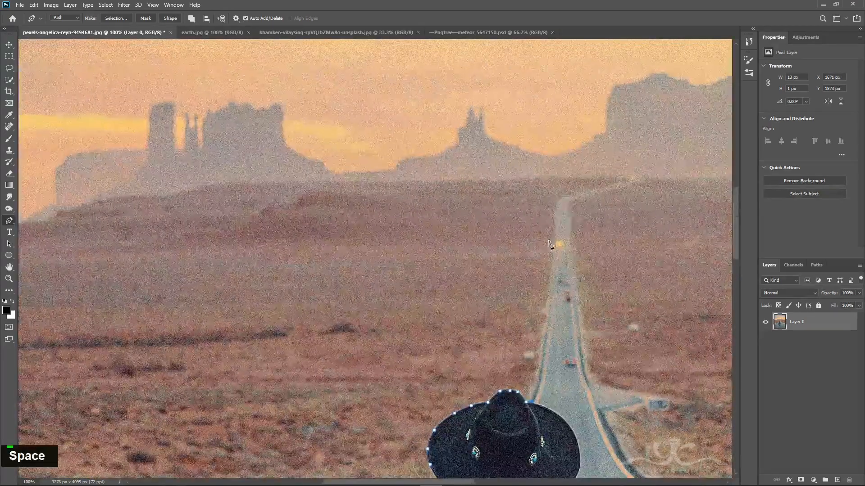
click(557, 206)
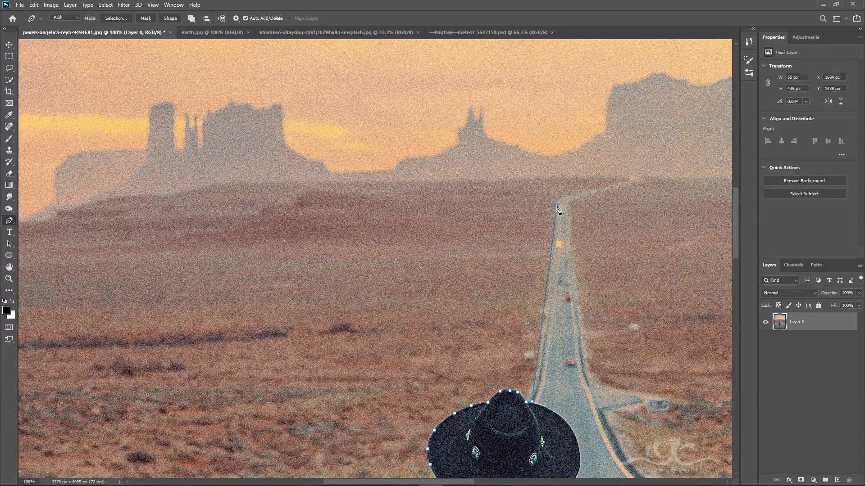
click(548, 275)
drag(549, 275, 521, 328)
ctrl+click(513, 396)
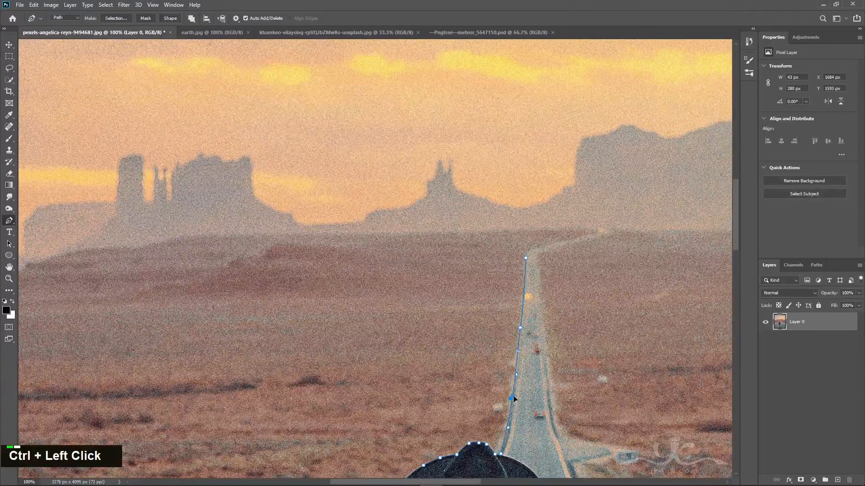
Step: Trace the upper edge of the far road bend out to the road's end at the horizon
drag(554, 256, 507, 336)
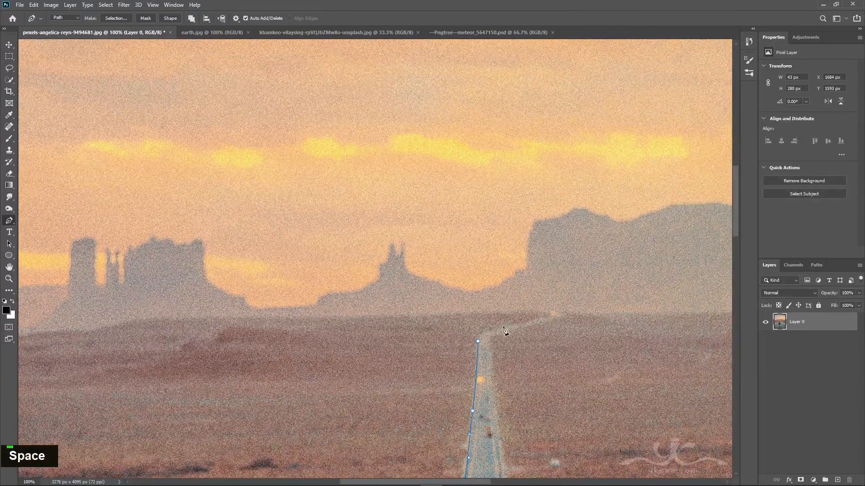
click(506, 327)
drag(491, 335, 485, 333)
click(547, 316)
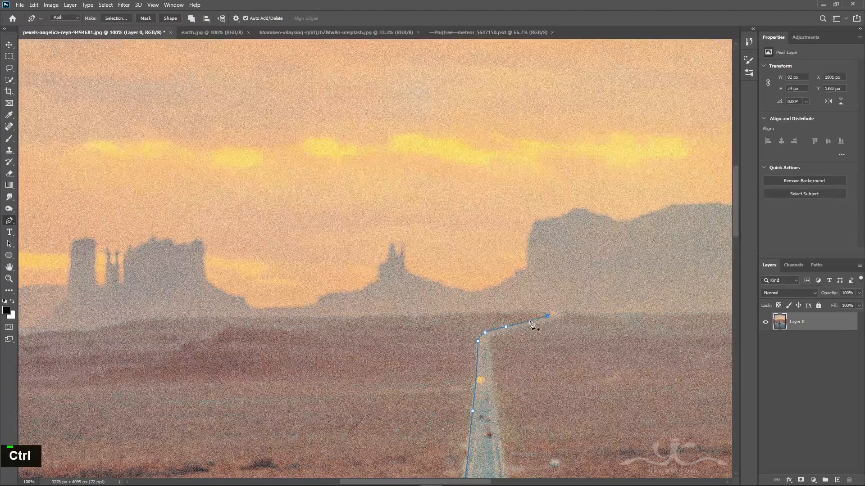
ctrl+click(530, 325)
click(552, 317)
Step: Bring the path back along the lower edge of the far bend, curving it to follow the road
click(490, 348)
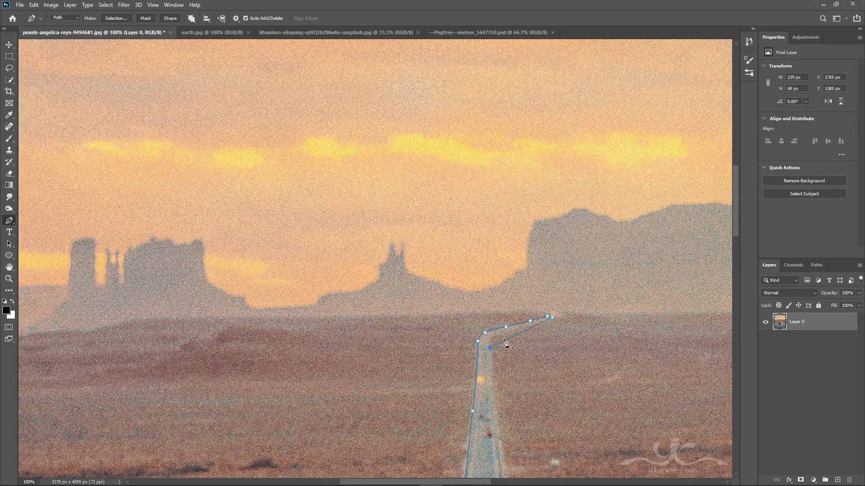
ctrl+click(500, 334)
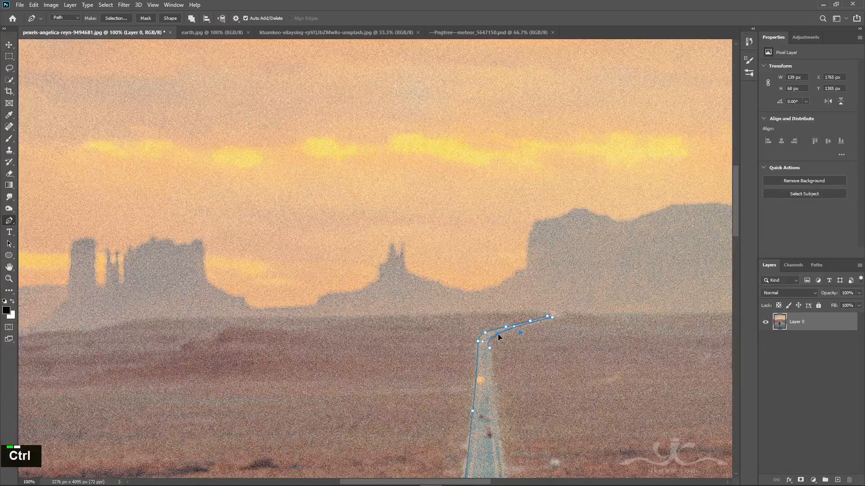
drag(501, 333, 499, 334)
ctrl+click(524, 326)
Step: Trace the right edge of the straight road down from the bend towards the side-road junction and fit the curve
drag(496, 419, 467, 228)
click(480, 326)
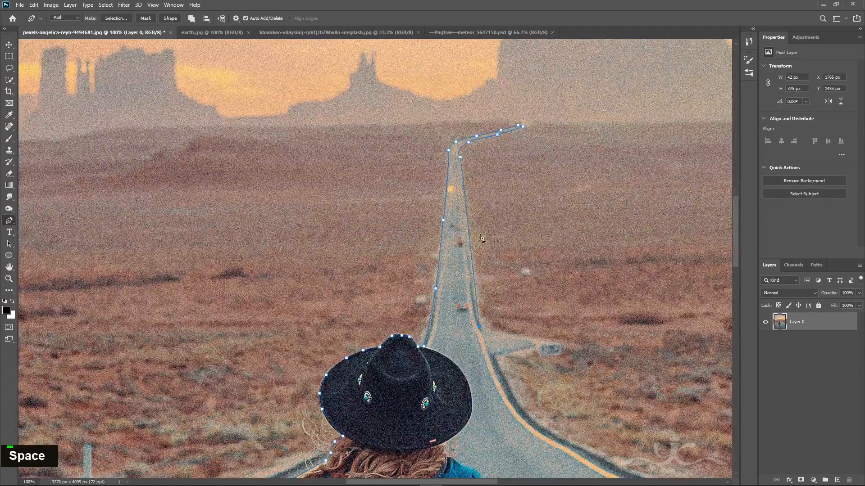
ctrl+click(465, 214)
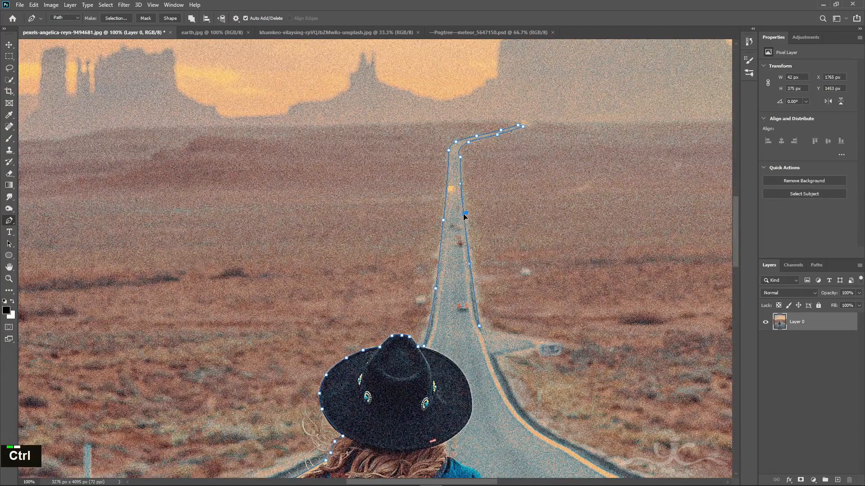
ctrl+click(464, 216)
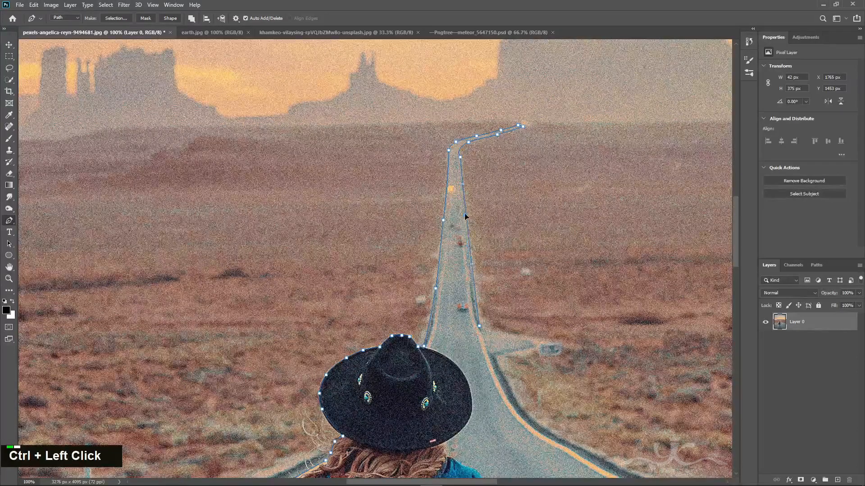
ctrl+click(460, 157)
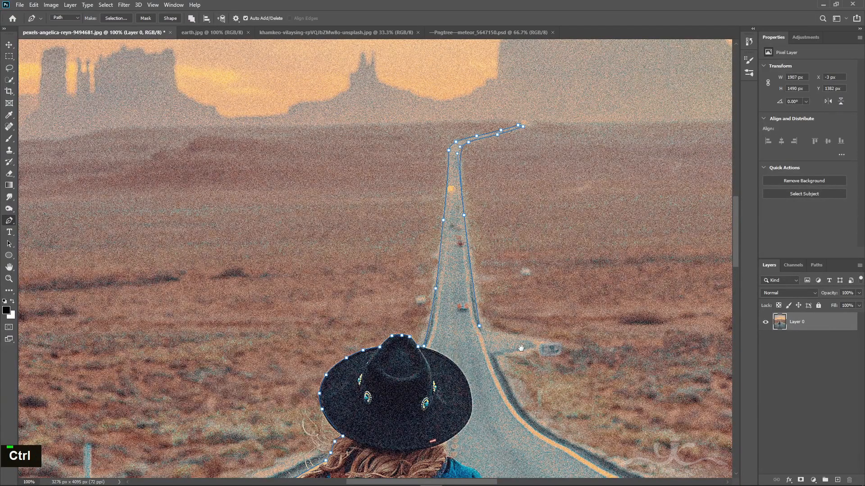
Step: Continue the path down the right road edge past the junction, bending it to follow the yellow line
drag(516, 342, 479, 211)
ctrl+click(435, 151)
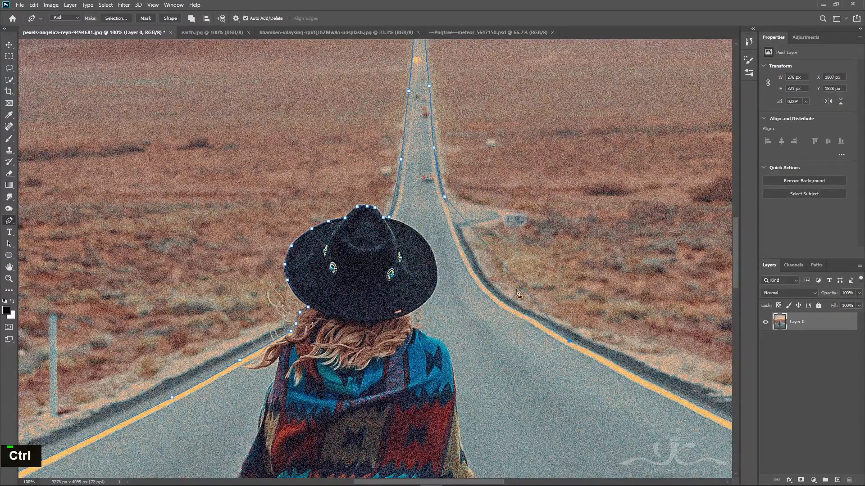
ctrl+click(487, 274)
ctrl+click(458, 240)
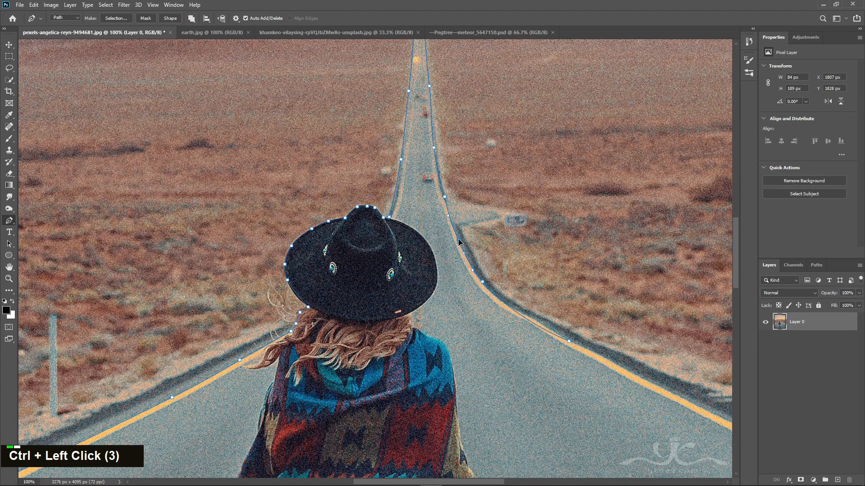
ctrl+click(539, 328)
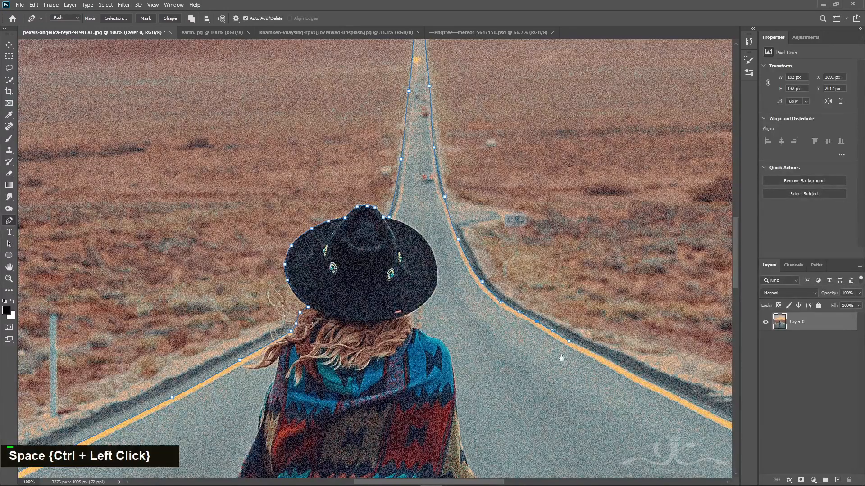
Step: Extend the path along the right yellow line to just beyond the right edge of the canvas
drag(560, 356, 383, 189)
ctrl+click(391, 185)
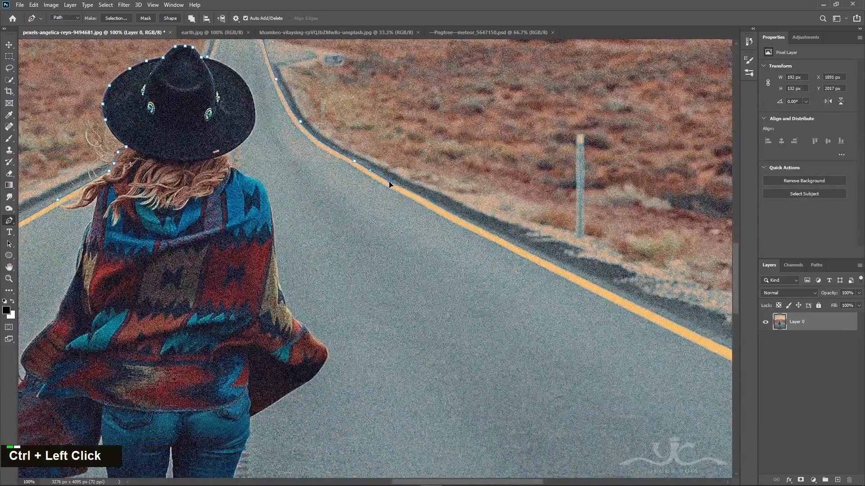
ctrl+click(579, 278)
drag(580, 279, 377, 221)
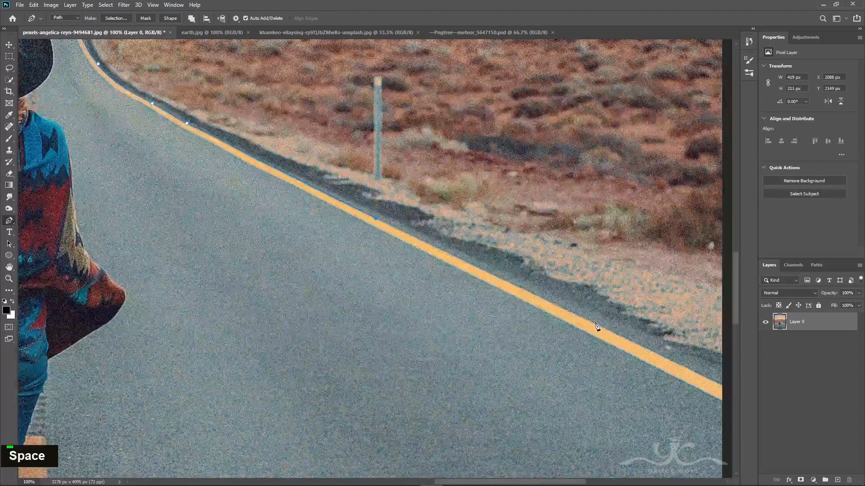
drag(595, 331, 336, 216)
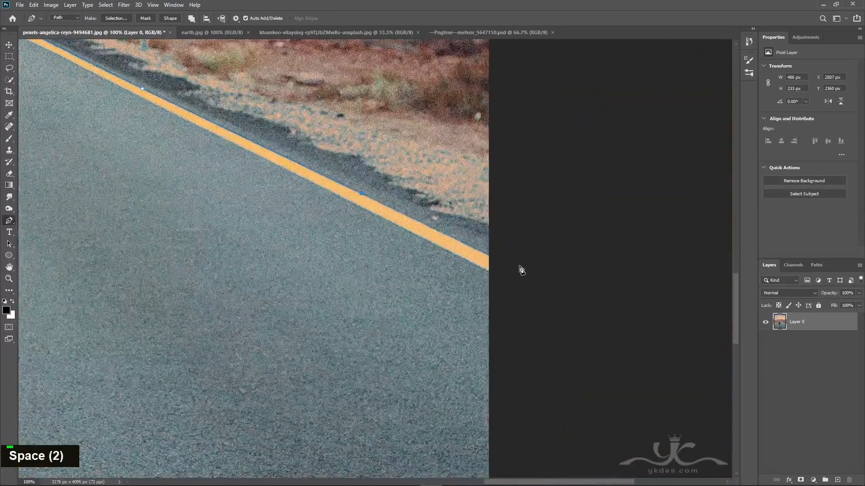
click(505, 262)
Step: Run the path outside the canvas around the bottom of the photo and close it at its starting point on the left
key(ctrl+minus)
key(ctrl+minus)
key(ctrl+minus)
drag(316, 331, 514, 245)
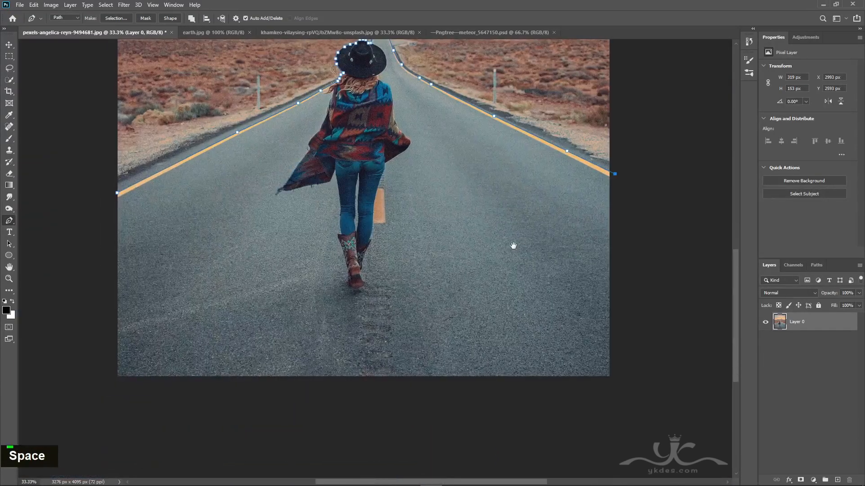
click(670, 377)
click(221, 430)
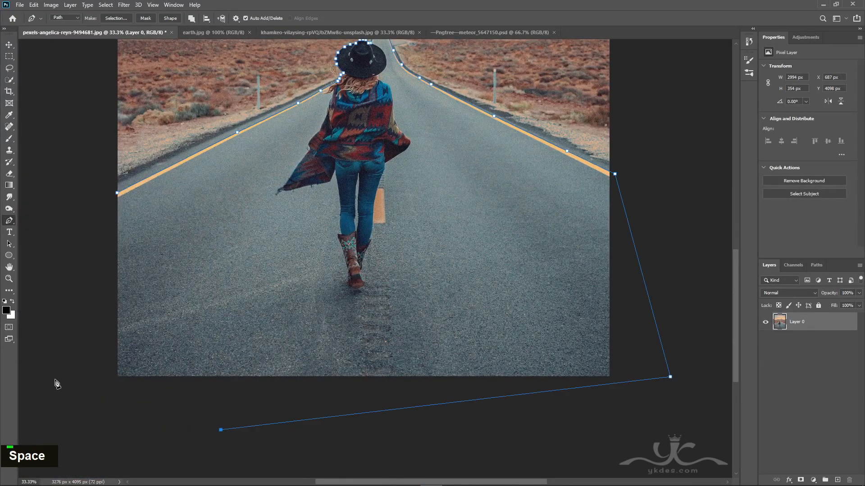
click(70, 399)
click(99, 206)
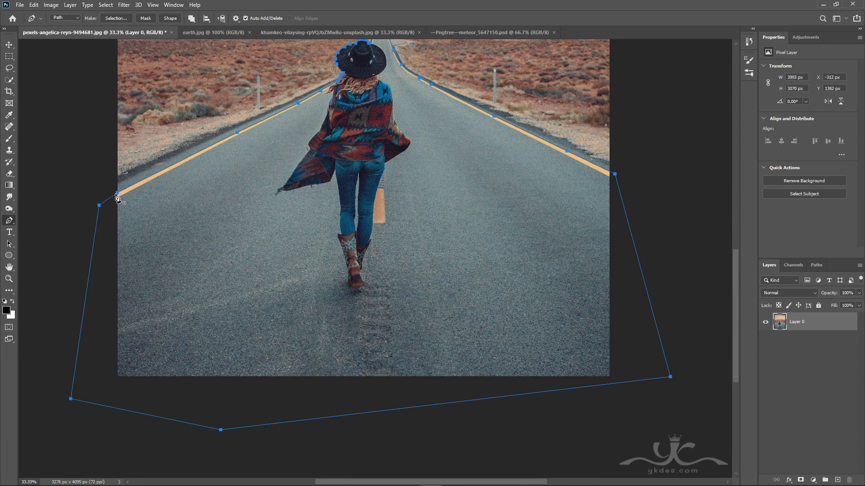
click(116, 195)
Step: Convert the closed path around the road and woman into a selection
key(ctrl+minus)
key(ctrl+minus)
key(ctrl+minus)
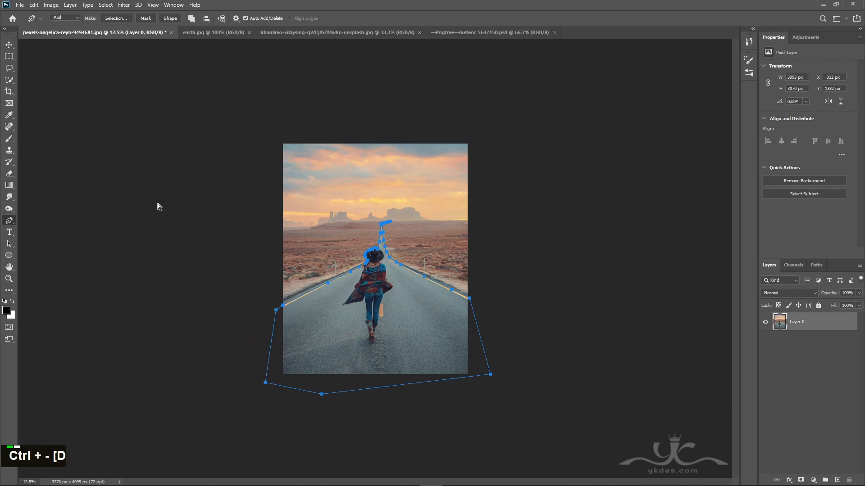
key(ctrl+equal)
key(ctrl+equal)
scroll(159, 207, down, 1)
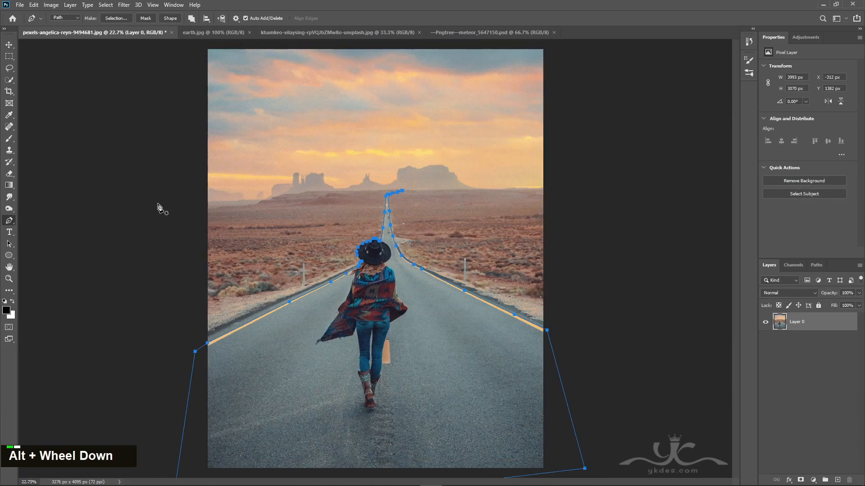
key(ctrl+Return)
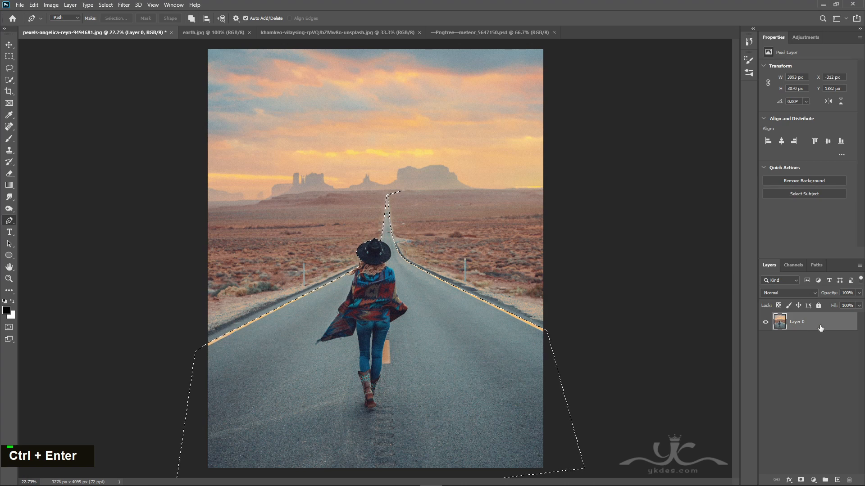
Step: Add a layer mask to Layer 0 from the selection and apply the mask to the layer
click(801, 480)
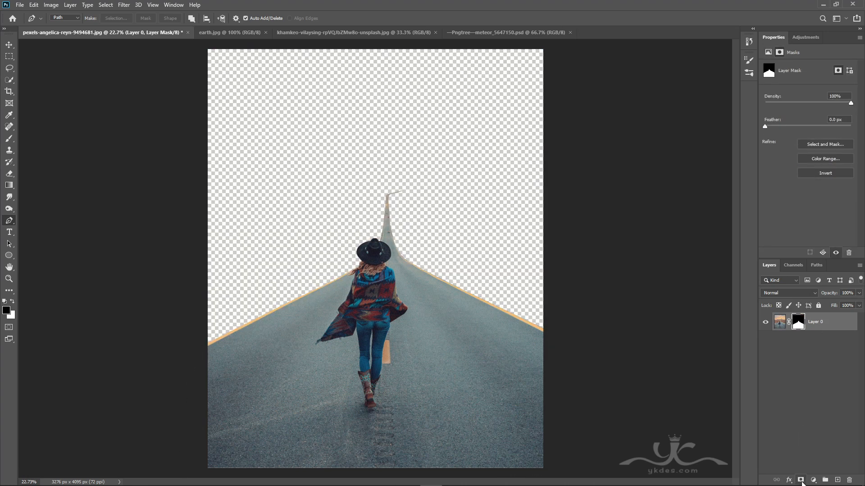
right_click(799, 325)
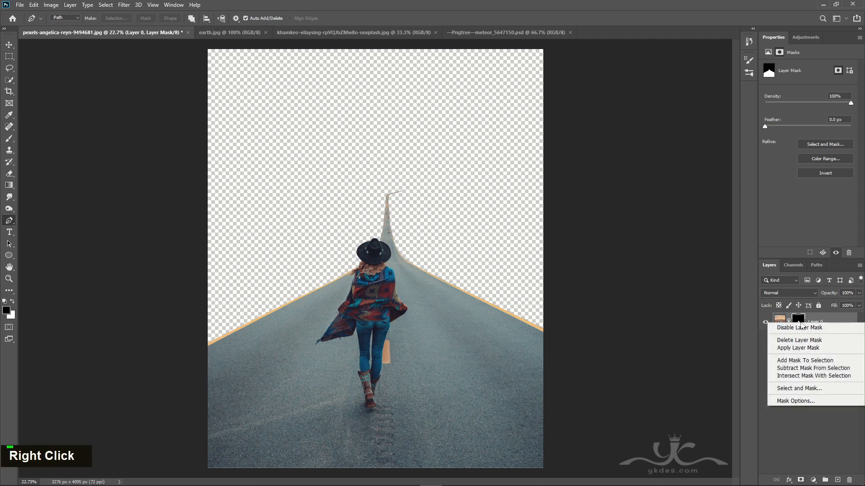
click(808, 350)
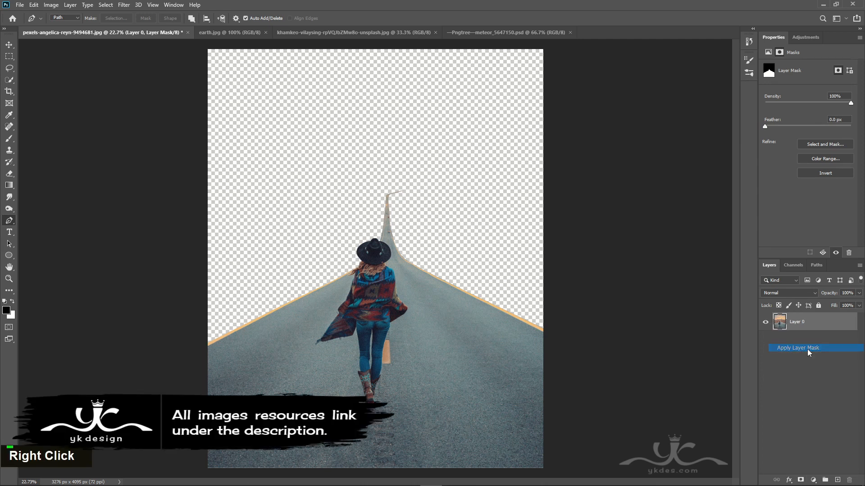
Step: Bring the earth.jpg image into the road document as a new layer and place it beneath Layer 0
click(9, 45)
click(216, 33)
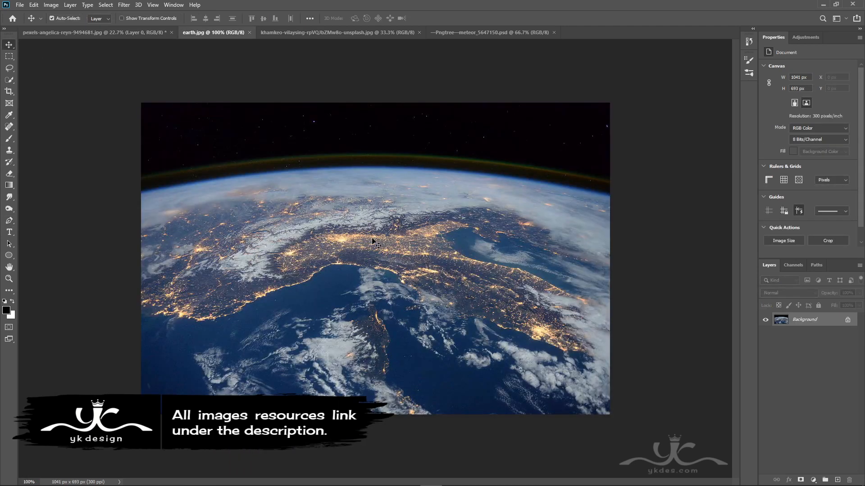
drag(393, 240, 380, 291)
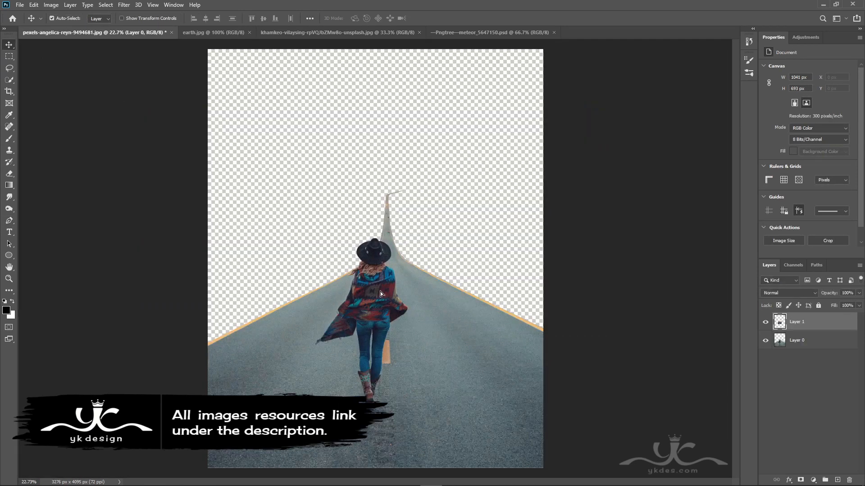
drag(819, 322, 820, 350)
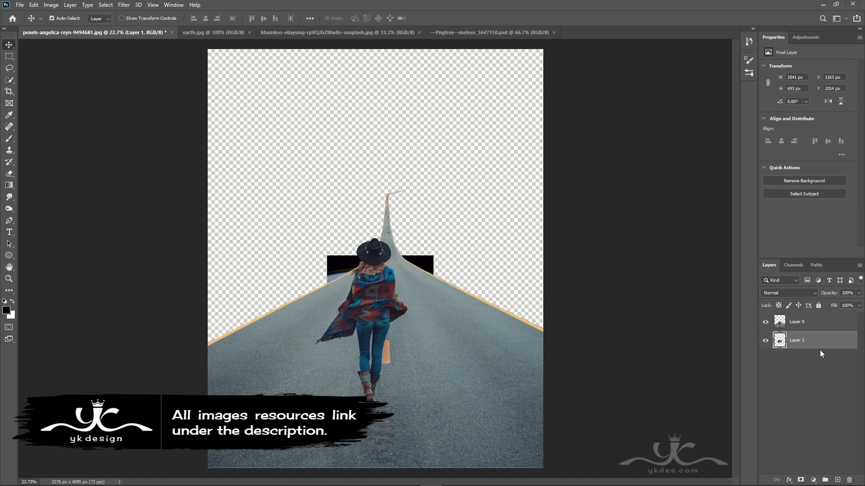
Step: Scale the Earth layer up proportionally to about 418% and move it up behind the road so it reaches the canvas top
key(ctrl+t)
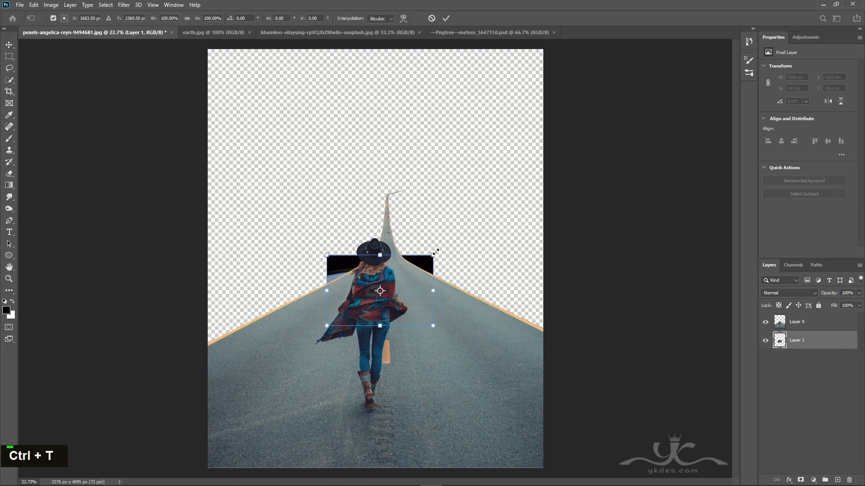
drag(435, 252, 584, 148)
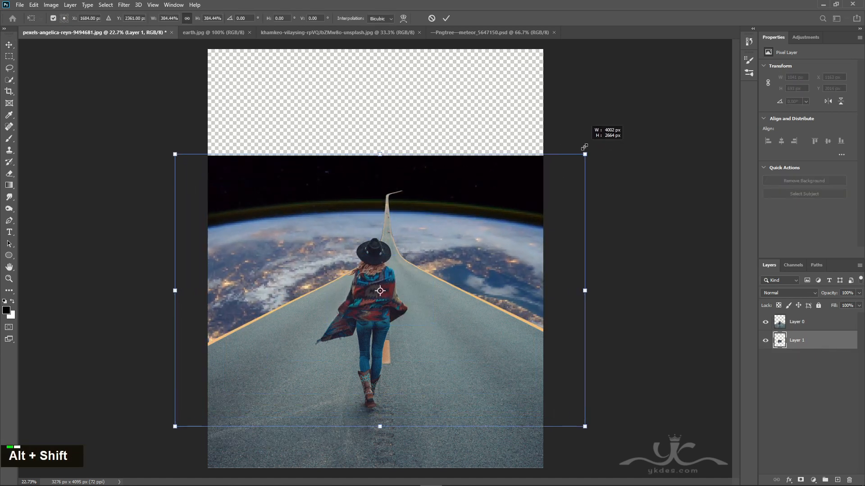
drag(487, 326, 486, 246)
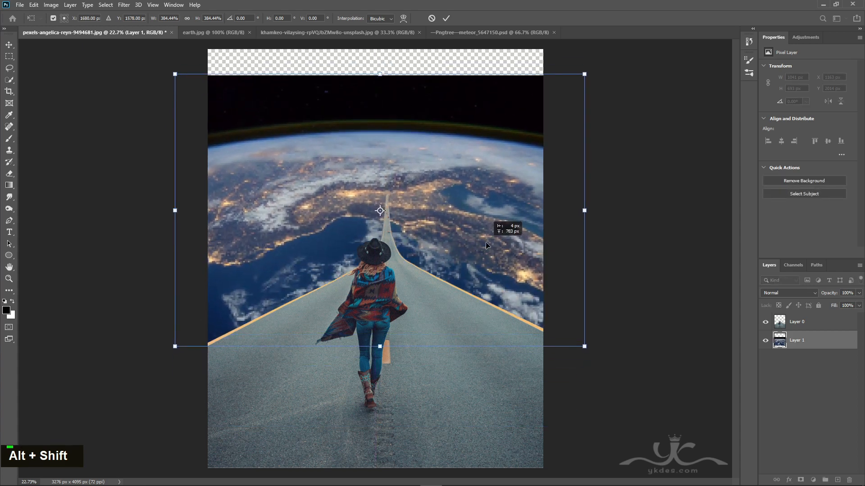
drag(584, 74, 606, 60)
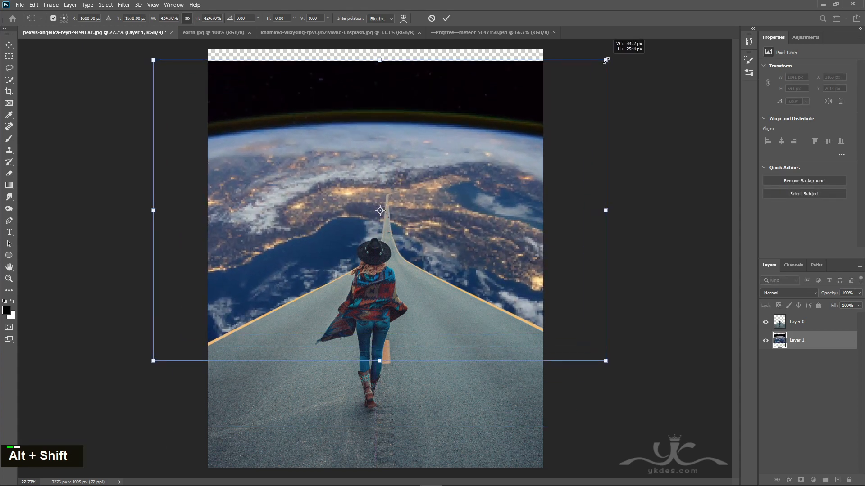
drag(468, 298, 468, 286)
mouse_move(606, 345)
mouse_down()
mouse_move(596, 340)
mouse_move(603, 341)
mouse_up()
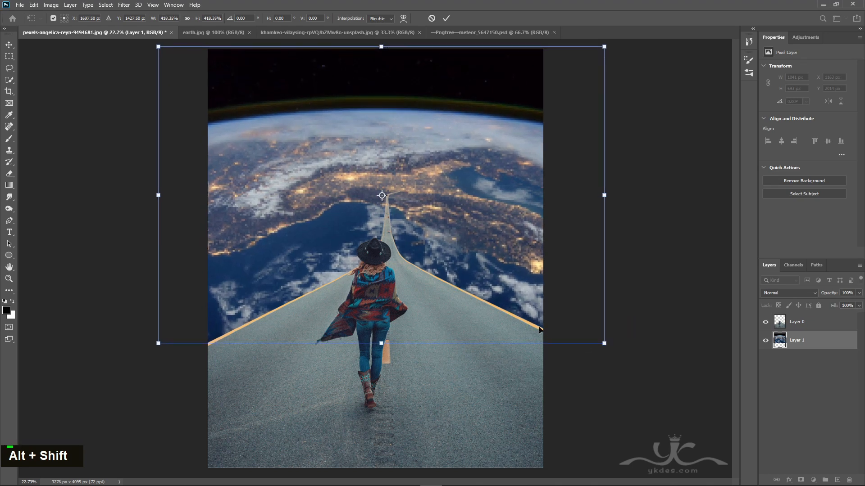
drag(540, 328, 539, 331)
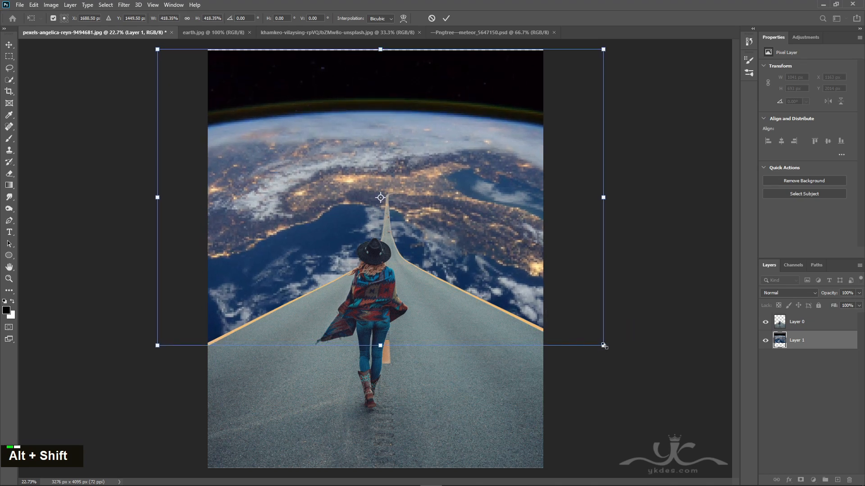
Step: Enlarge the Earth layer further to about 462%, centre it behind the road and nudge its upper edge down to Y 0 px
drag(603, 347, 618, 355)
drag(550, 340, 543, 340)
drag(616, 365, 623, 369)
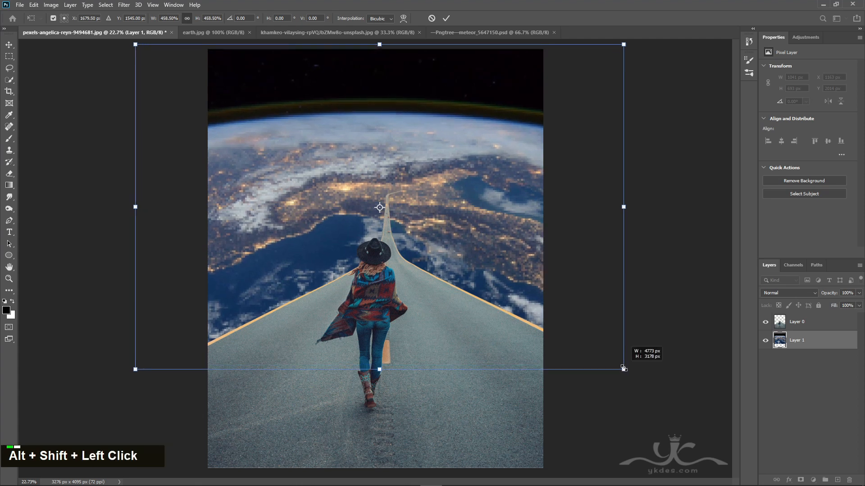
drag(566, 328, 579, 343)
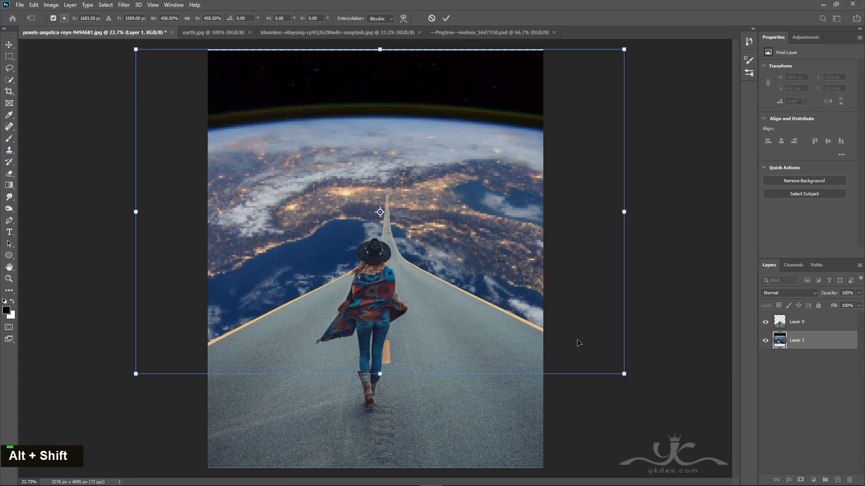
drag(623, 374, 625, 375)
key(Return)
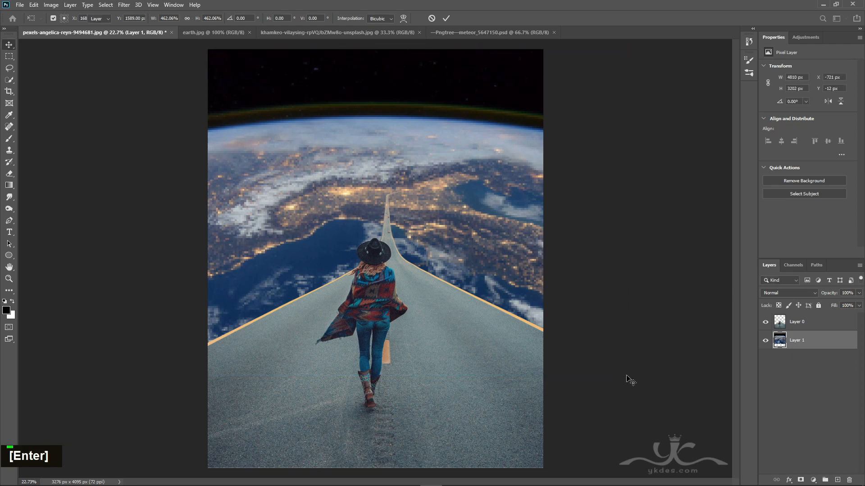
key(Down)
key(Down)
key(Down)
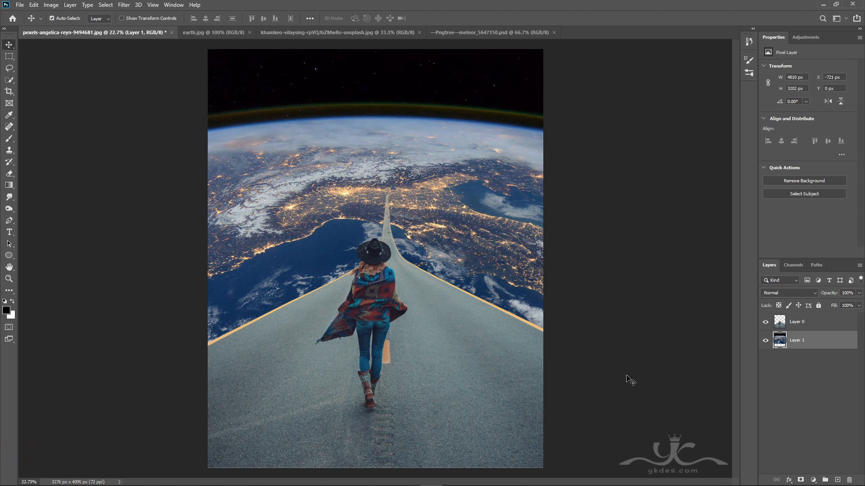
Step: Add a new layer above the Earth layer and paint soft black over the Earth's lower area with a 2300 px brush
click(836, 481)
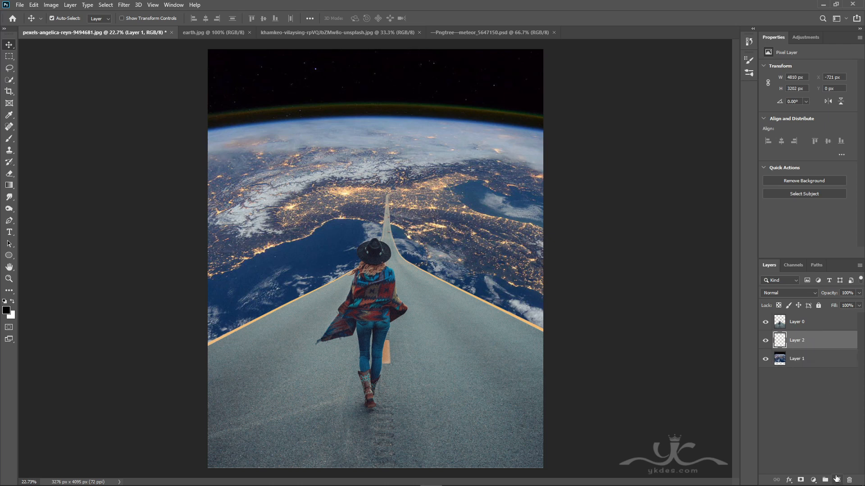
click(10, 139)
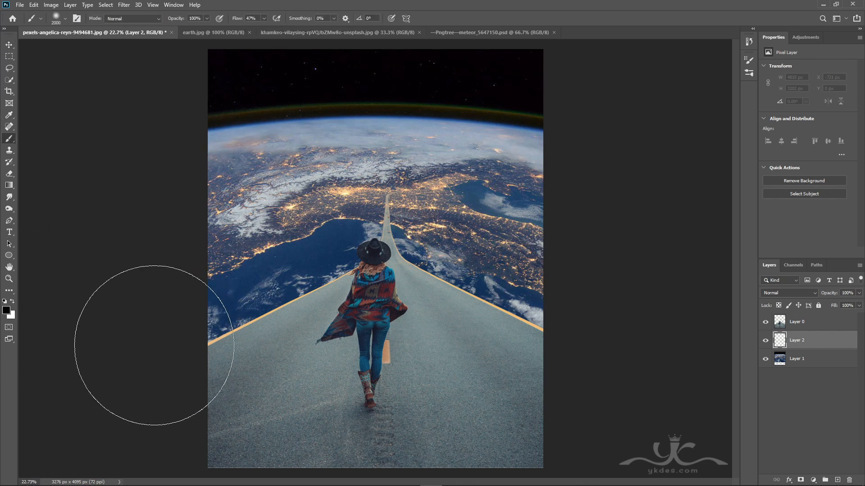
key(bracketright)
key(bracketright)
key(bracketright)
mouse_move(140, 323)
mouse_down()
mouse_move(357, 337)
mouse_move(254, 358)
mouse_move(610, 363)
mouse_move(660, 320)
mouse_move(376, 399)
mouse_move(241, 376)
mouse_up()
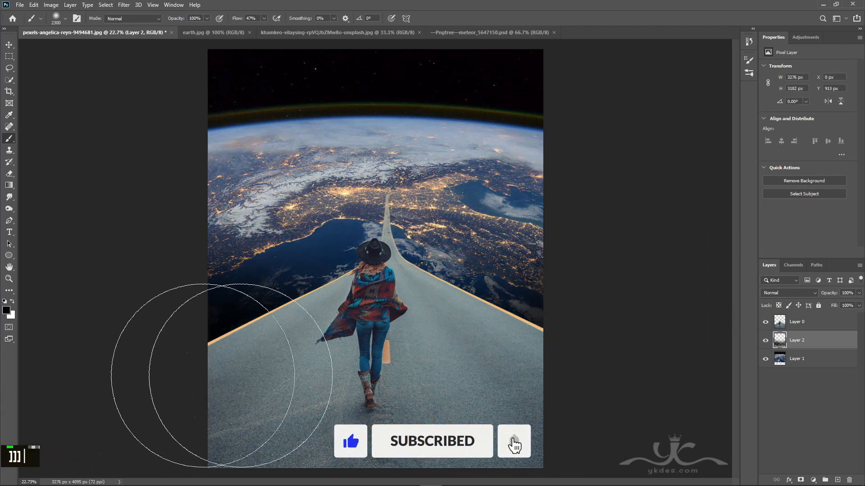
Step: Paint more soft black across the Earth beside the road on Layer 2, set the layer's opacity to 68% and compare it hidden and shown
click(860, 293)
drag(858, 304, 854, 307)
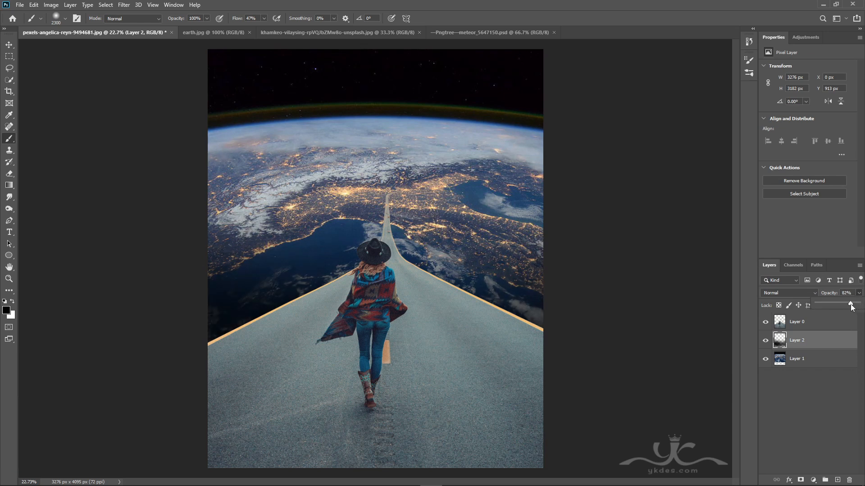
click(596, 321)
mouse_move(596, 320)
mouse_down()
mouse_move(467, 387)
mouse_move(525, 344)
mouse_move(299, 396)
mouse_move(264, 381)
mouse_move(295, 362)
mouse_up()
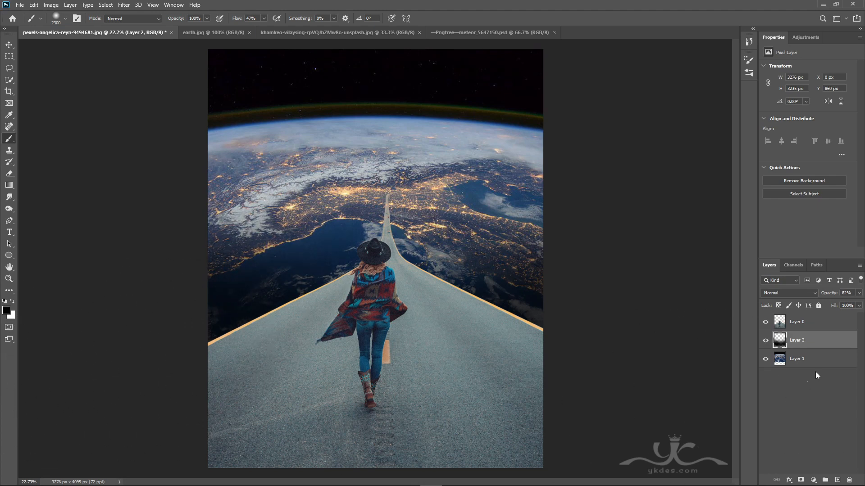
click(859, 293)
drag(848, 306, 845, 303)
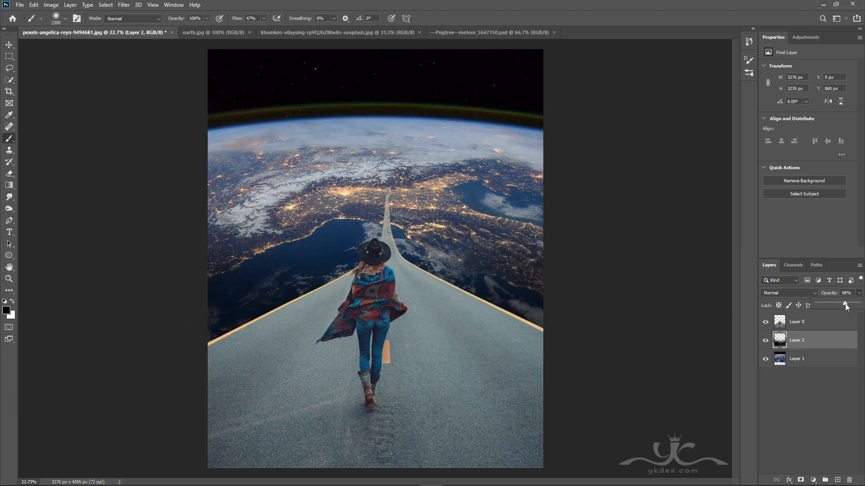
click(765, 341)
double_click(766, 343)
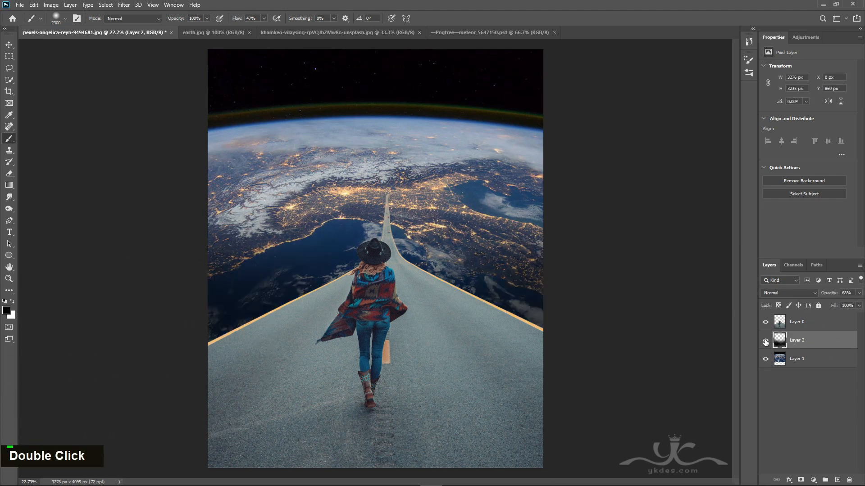
click(9, 44)
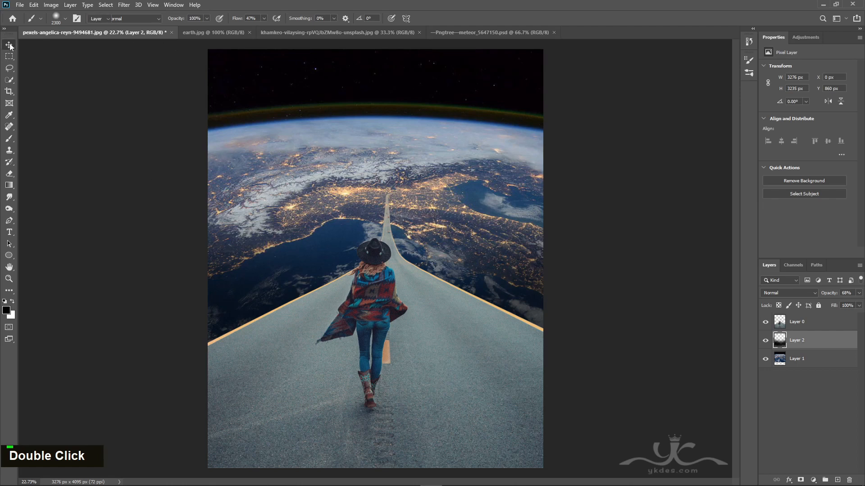
Step: Apply the Camera Raw filter to Layer 0 with texture +31, clarity +8, dehaze +7, highlights -18, shadows +18, whites -20 and blacks +13
click(822, 325)
double_click(768, 324)
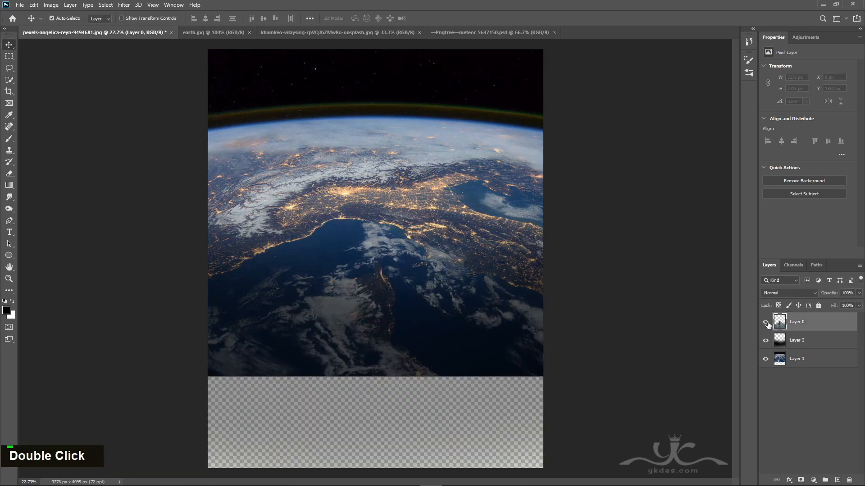
click(124, 5)
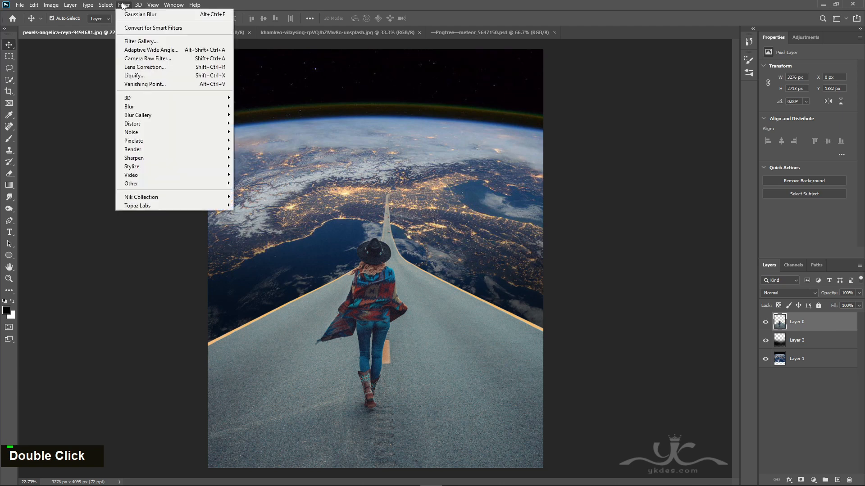
click(160, 58)
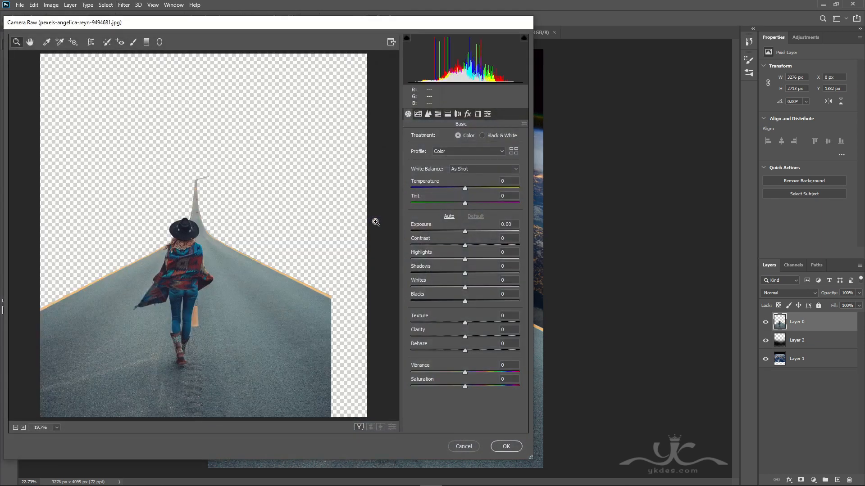
drag(466, 324, 470, 351)
click(466, 337)
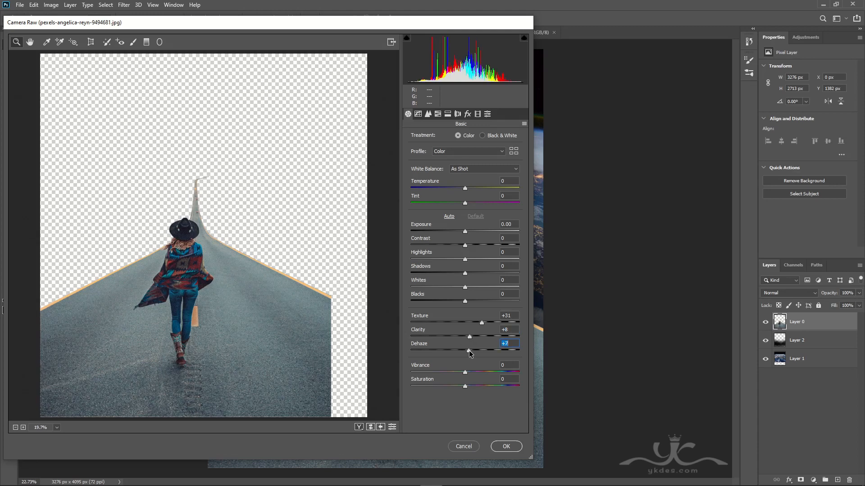
drag(468, 303, 456, 260)
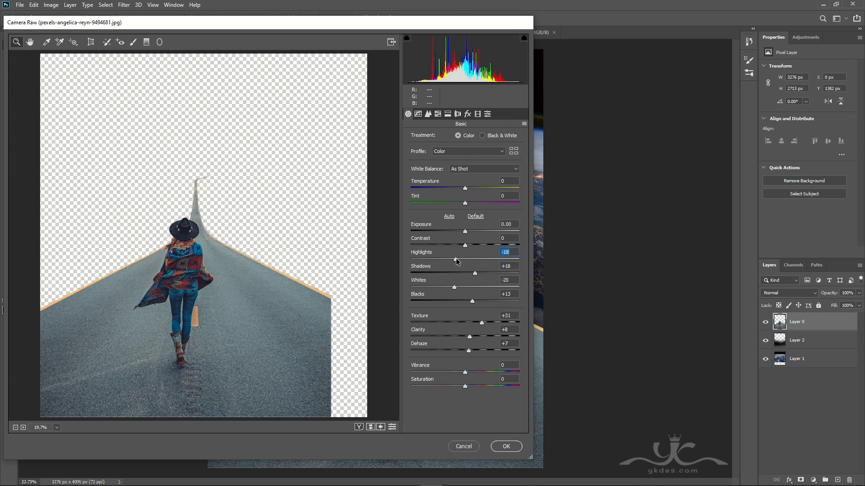
click(506, 446)
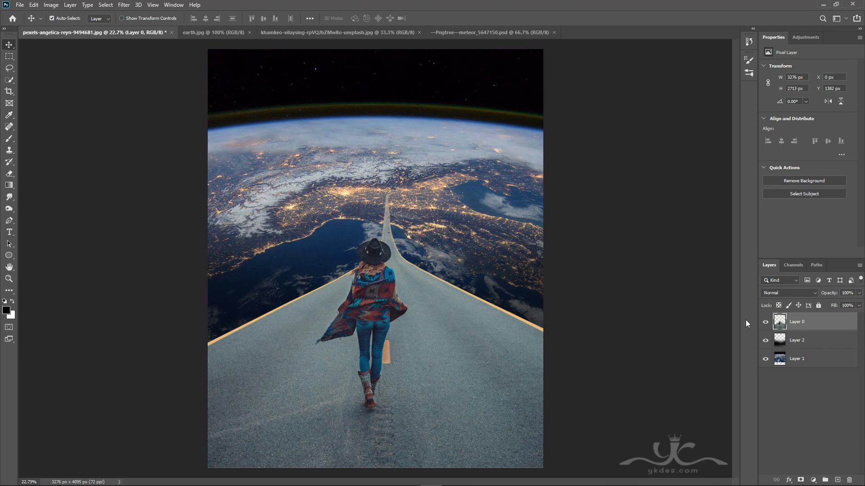
Step: Add an Exposure adjustment clipped to Layer 0 with gamma correction 0.82 and exposure +0.52
click(814, 481)
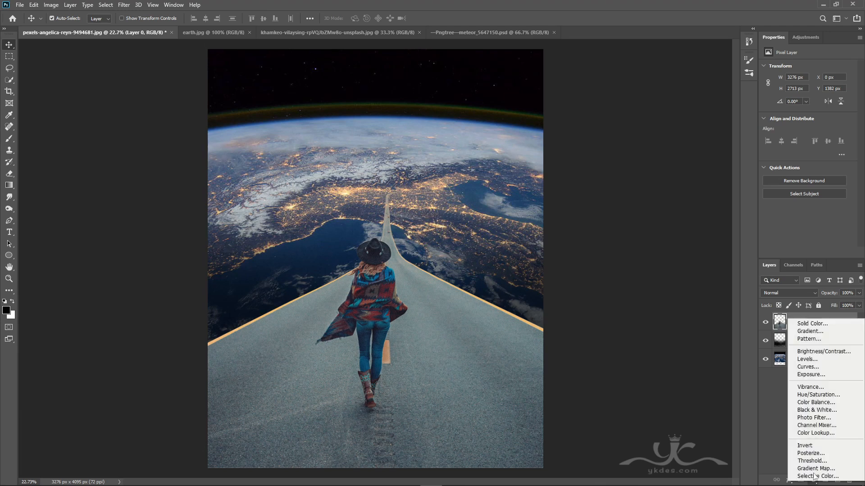
click(824, 380)
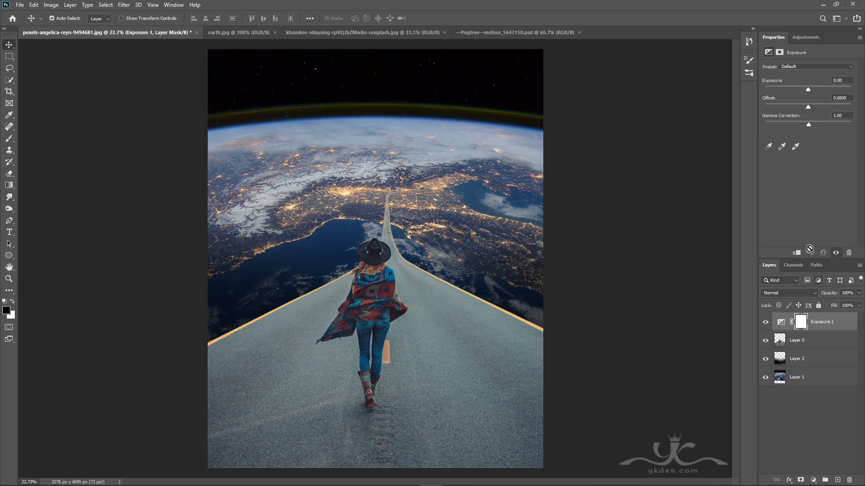
click(796, 254)
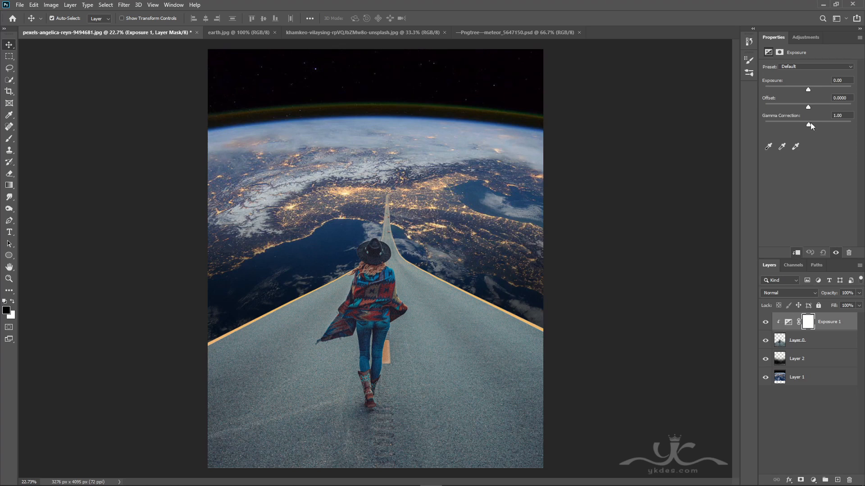
drag(810, 124, 814, 124)
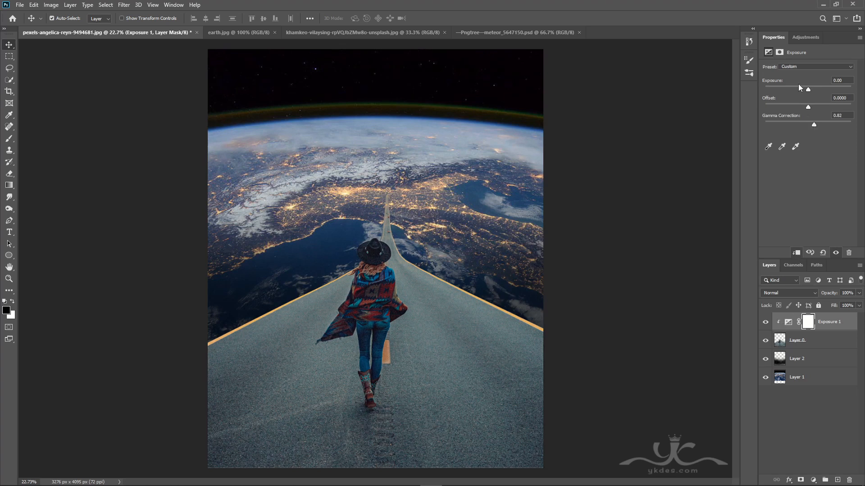
drag(810, 90, 812, 90)
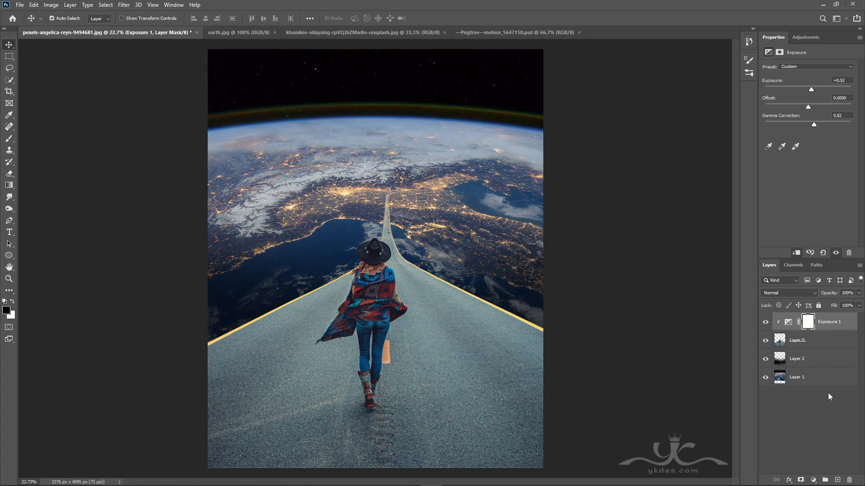
Step: Add a new layer clipped above the Exposure adjustment and paint soft black over the lower part of the road
click(838, 480)
alt+click(849, 327)
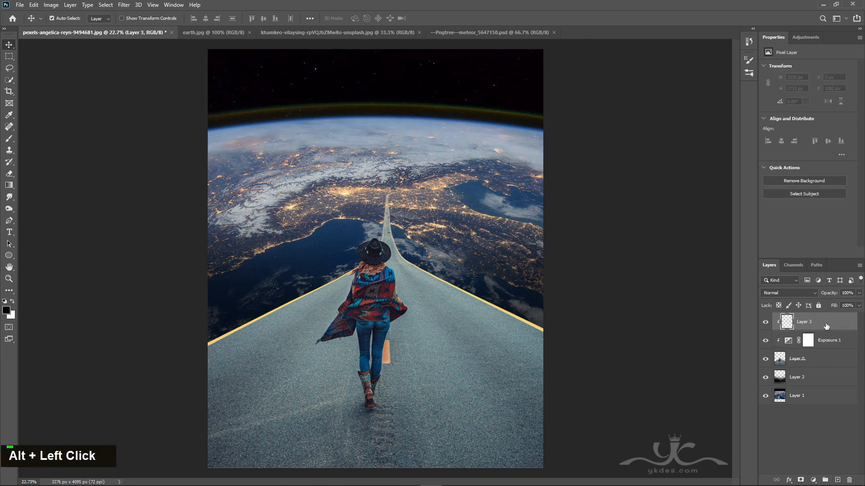
click(9, 138)
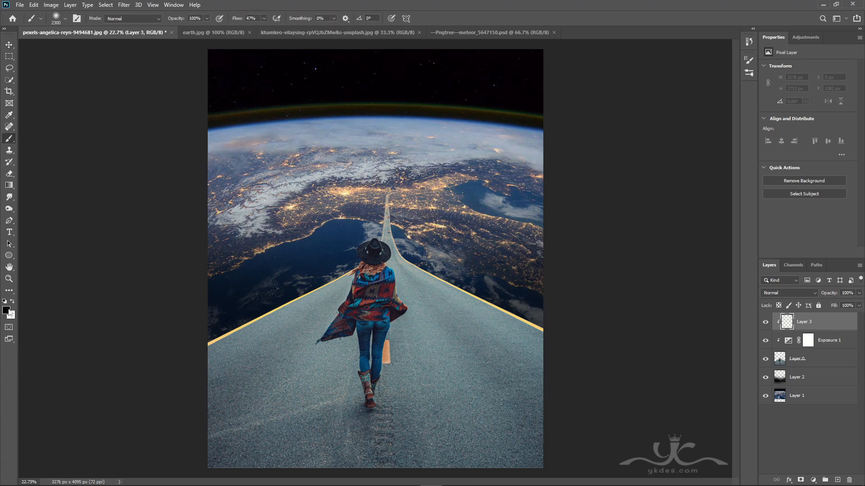
mouse_move(174, 367)
mouse_down()
mouse_move(362, 448)
mouse_move(495, 452)
mouse_move(600, 375)
mouse_move(610, 356)
mouse_move(537, 448)
mouse_move(390, 473)
mouse_move(202, 455)
mouse_move(144, 386)
mouse_up()
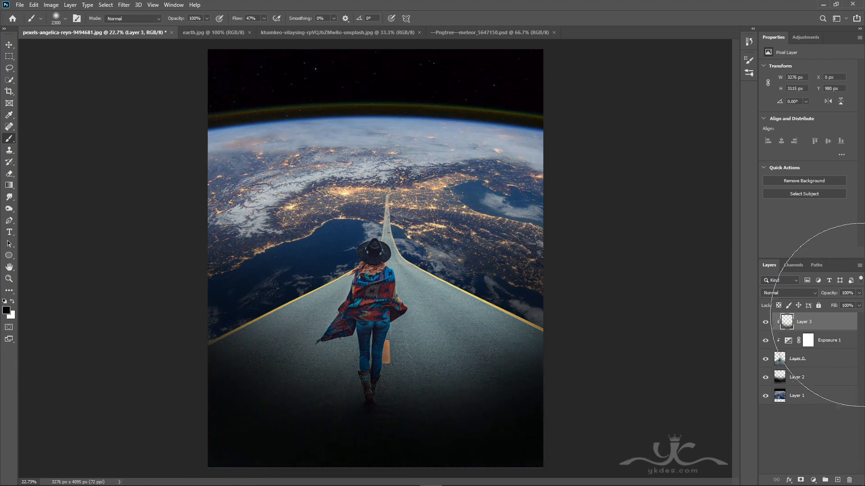
Step: Set the opacity of the road's black shading layer to 48% and compare the image with the layer hidden and shown
click(859, 293)
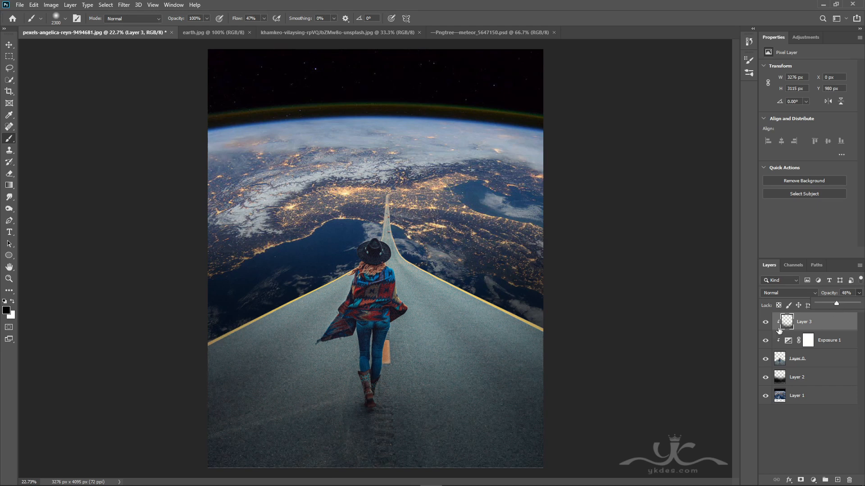
click(766, 322)
click(765, 323)
click(9, 44)
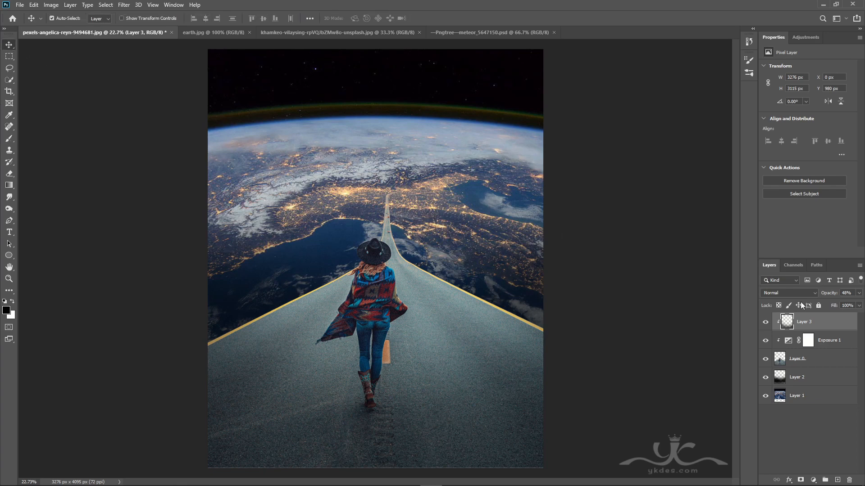
Step: Bring the starry night sky photo from the khamkeo-vilaysing document into the road composition, directly above Layer 1
click(815, 398)
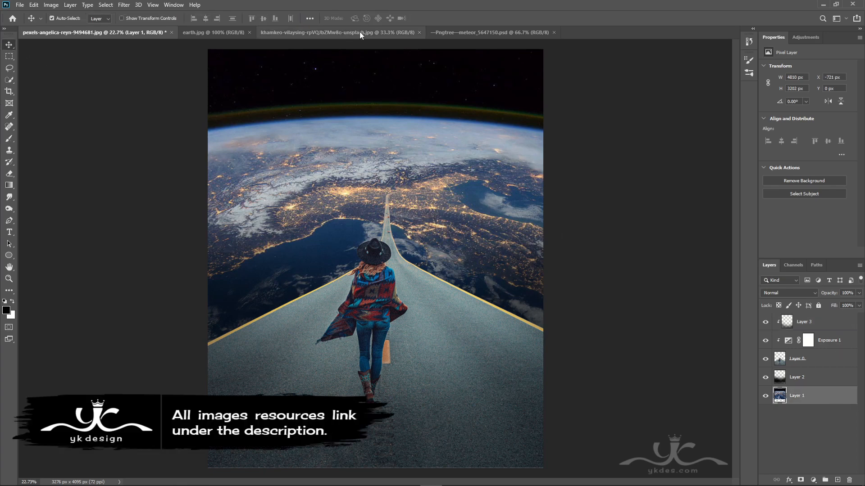
click(381, 33)
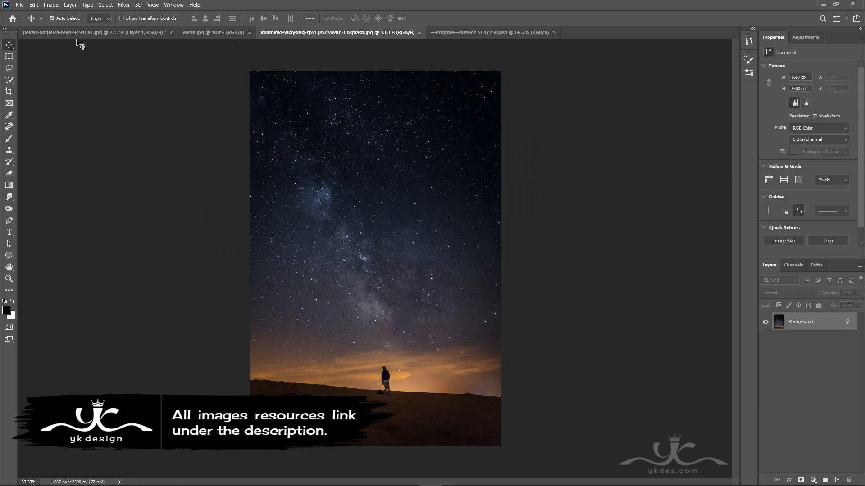
drag(359, 164, 375, 171)
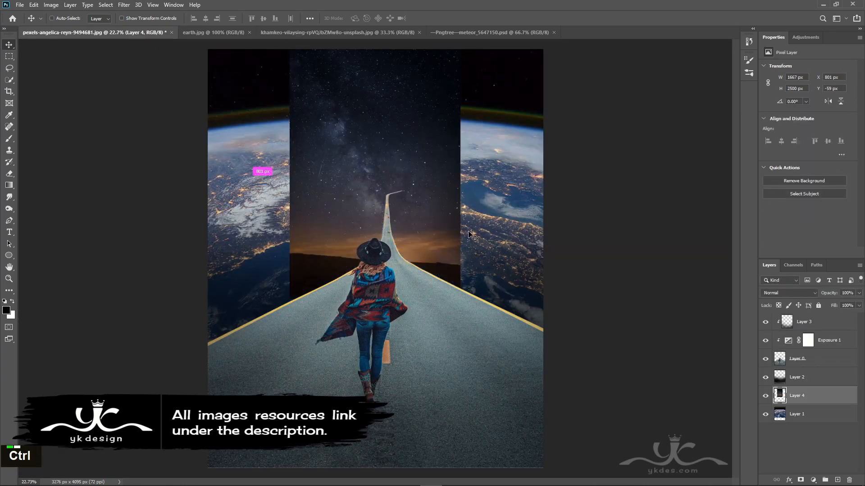
Step: Enlarge the starry sky layer to about 3608 × 5411 px and move it up so its stars fill the canvas top
key(ctrl+t)
drag(460, 298, 593, 400)
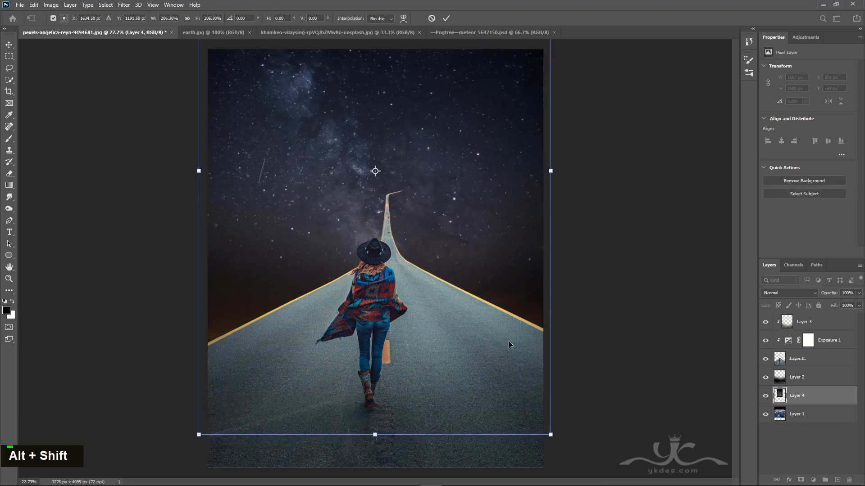
drag(468, 257, 475, 184)
drag(556, 304, 566, 315)
key(Return)
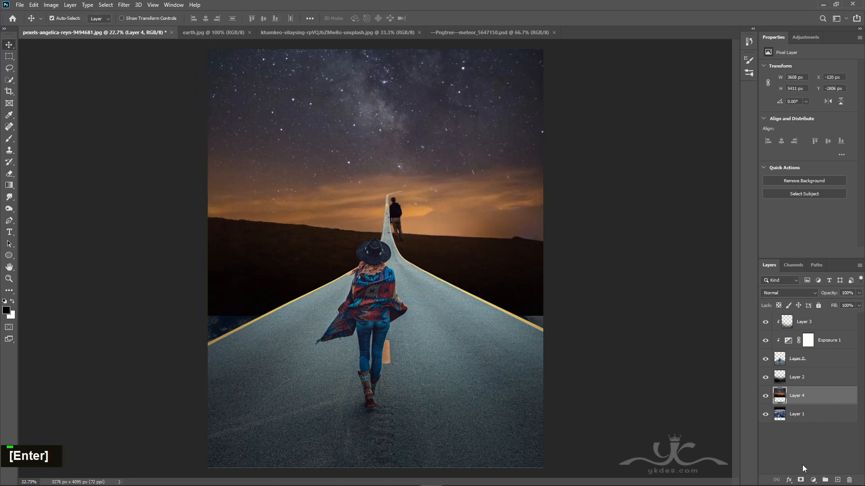
Step: Add an inverted layer mask to Layer 4 and paint soft white across the canvas top to reveal the stars above the Earth
click(801, 480)
click(828, 174)
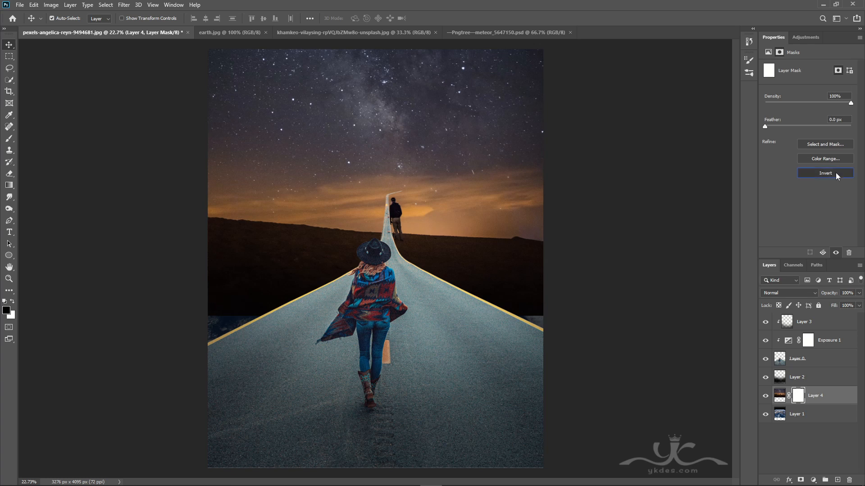
click(9, 138)
click(12, 301)
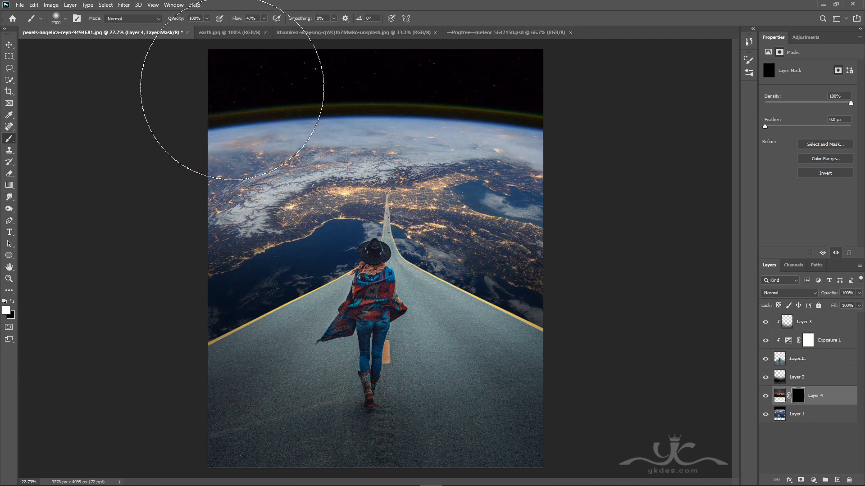
key(ctrl+minus)
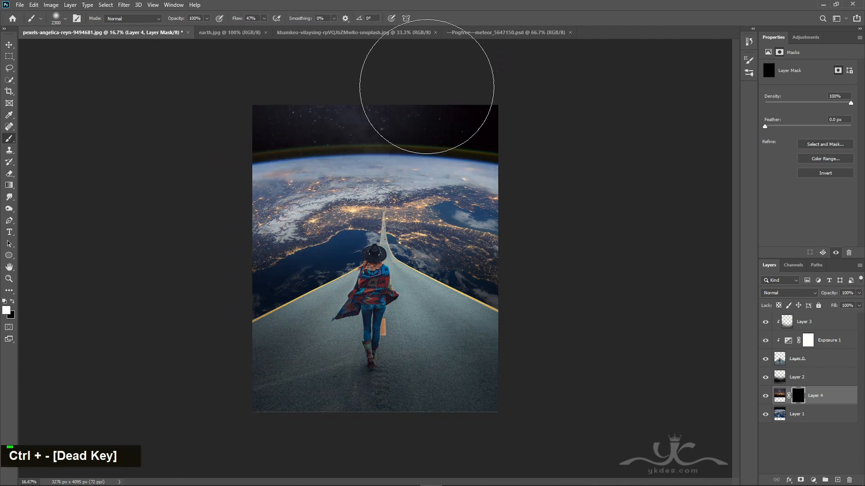
drag(426, 86, 614, 103)
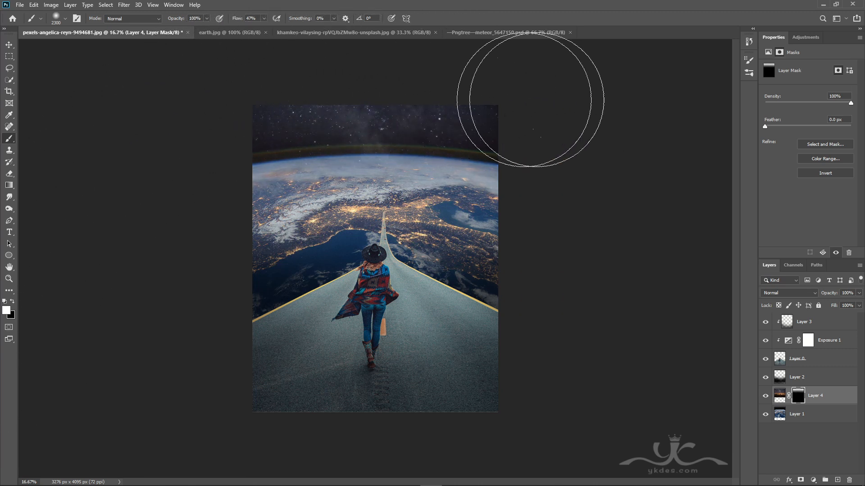
Step: Paint black on Layer 4's mask with a 700 px soft brush to clear the sky image from the Earth's surface below the horizon
click(14, 300)
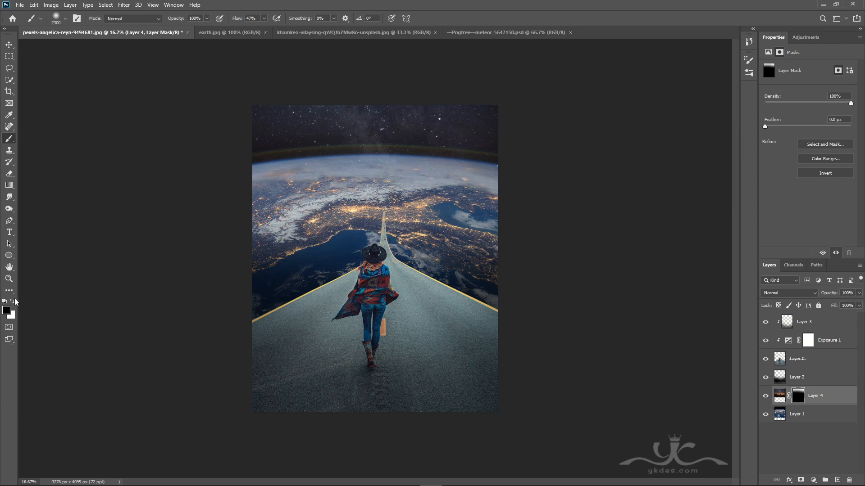
key(bracketleft)
key(bracketleft)
key(bracketleft)
key(bracketleft)
key(bracketleft)
key(bracketleft)
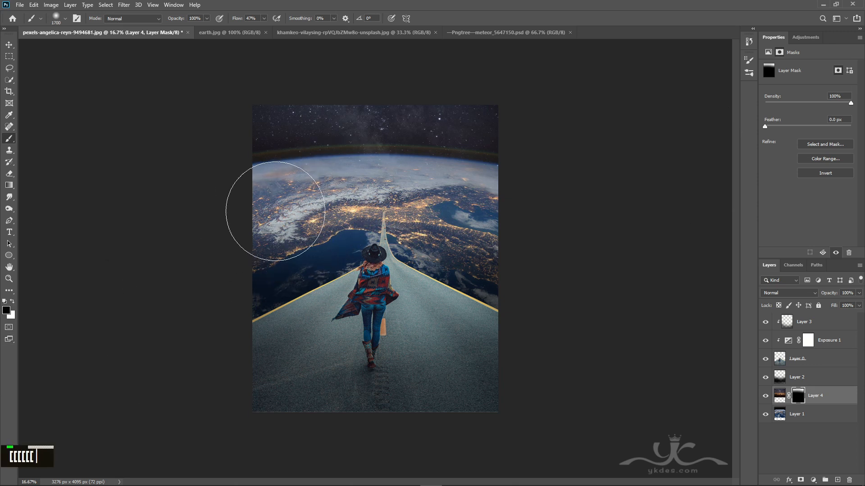
key(bracketleft)
key(bracketleft)
key(bracketleft)
key(bracketleft)
key(bracketleft)
key(bracketleft)
key(bracketleft)
key(bracketleft)
key(bracketleft)
key(bracketleft)
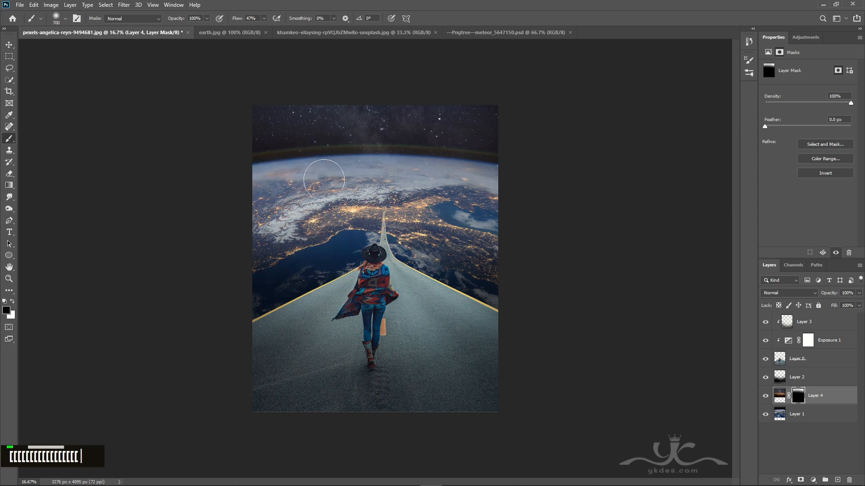
mouse_move(324, 180)
mouse_down()
mouse_move(509, 188)
mouse_move(364, 170)
mouse_move(251, 180)
mouse_move(365, 180)
mouse_up()
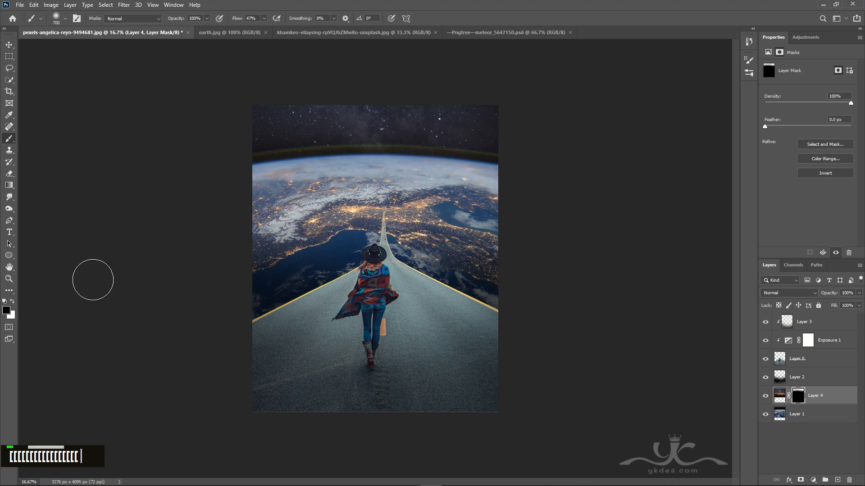
Step: Add a Hue/Saturation adjustment clipped to Layer 4 with saturation -15 and lightness -39
key(ctrl+equal)
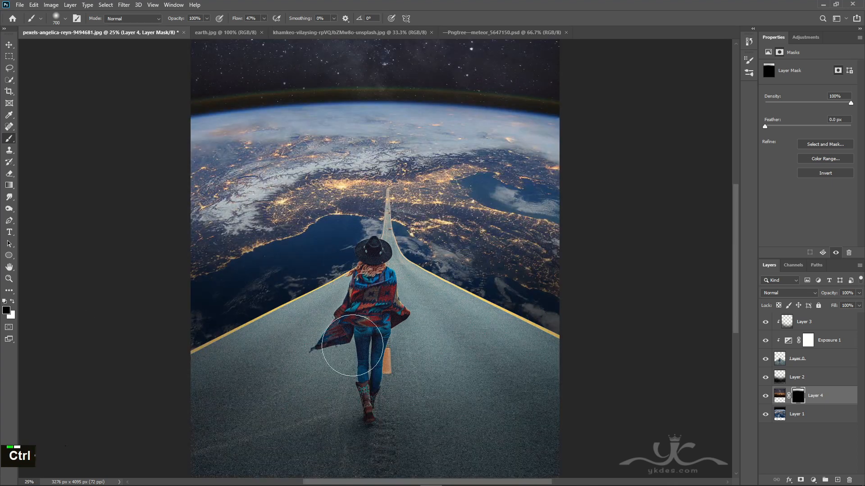
alt+scroll(357, 343, down, 1)
click(9, 44)
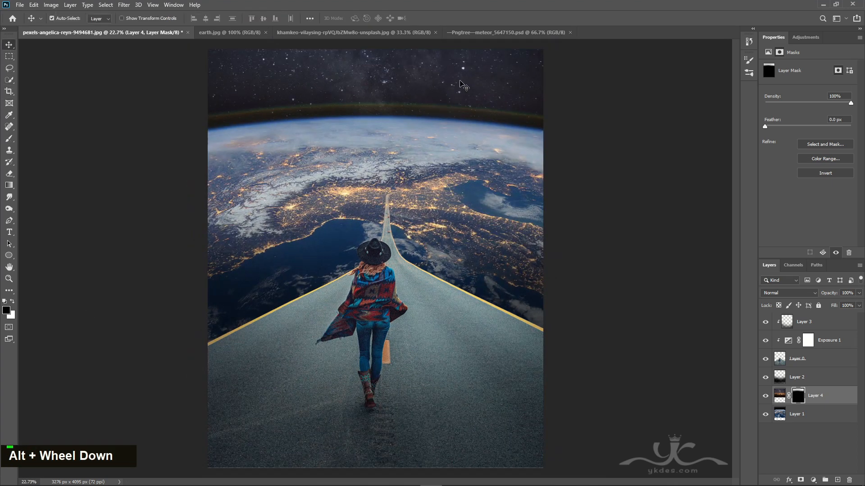
click(832, 398)
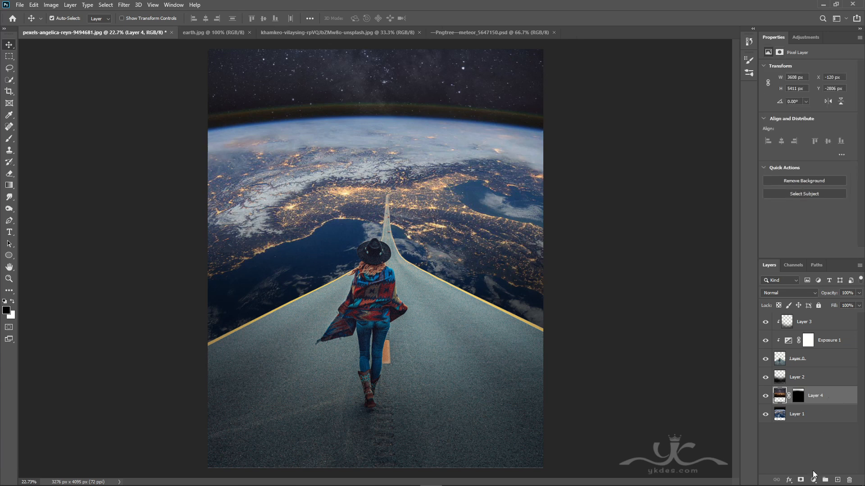
click(814, 479)
click(816, 395)
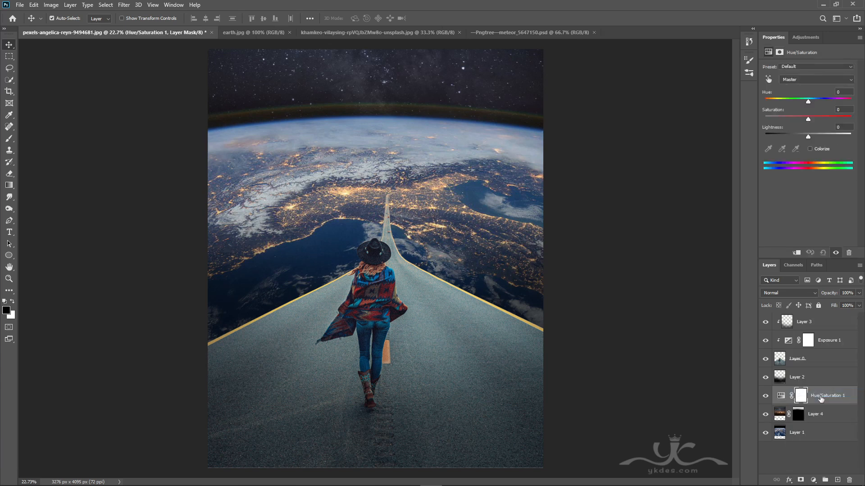
click(797, 253)
drag(802, 136, 793, 137)
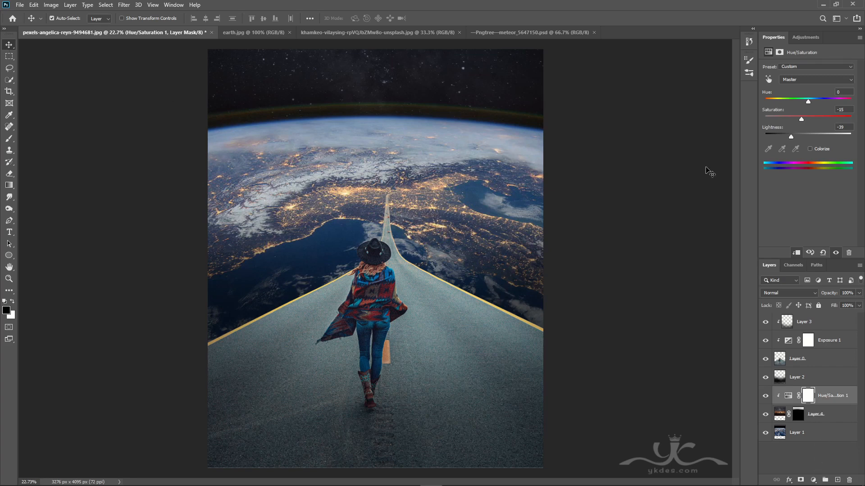
Step: In the meteor document, trace a closed Pen path around the largest meteor and convert it to a selection
click(552, 33)
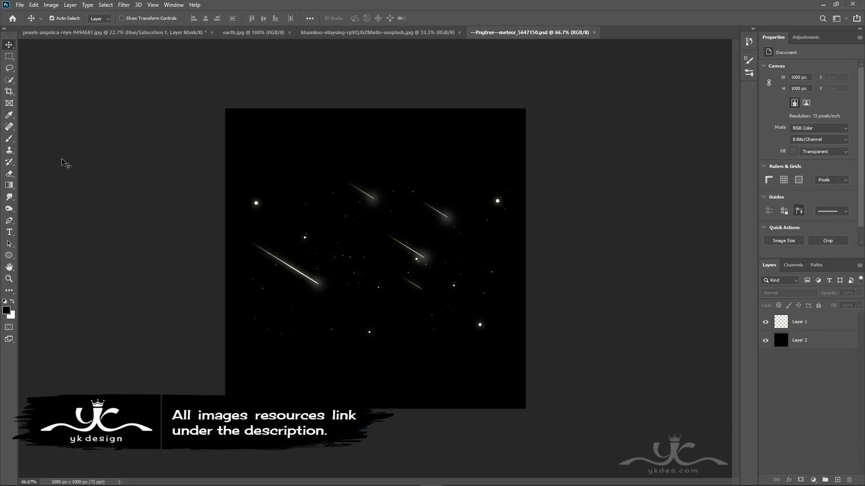
click(9, 221)
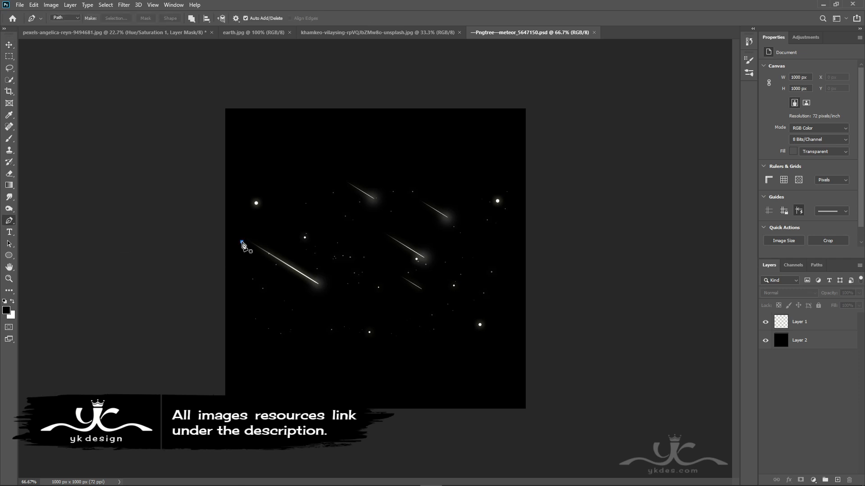
drag(258, 264, 283, 283)
drag(299, 292, 338, 277)
drag(332, 272, 306, 256)
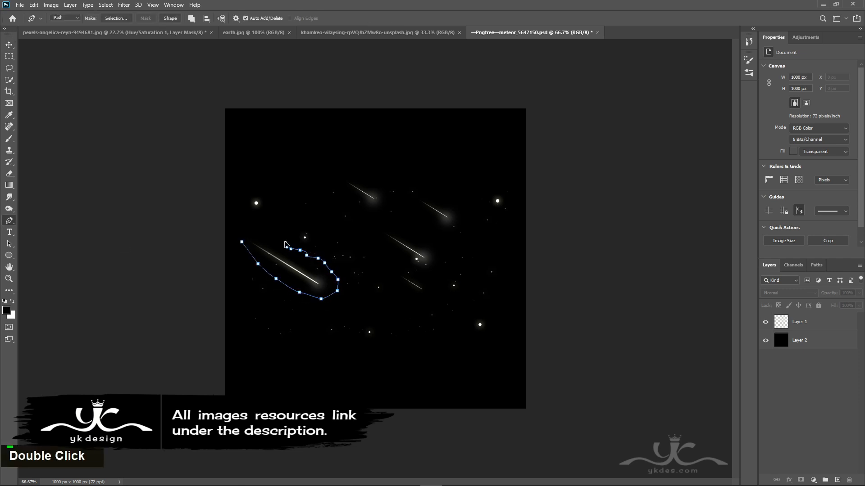
click(285, 244)
click(279, 234)
click(264, 229)
click(255, 228)
click(234, 225)
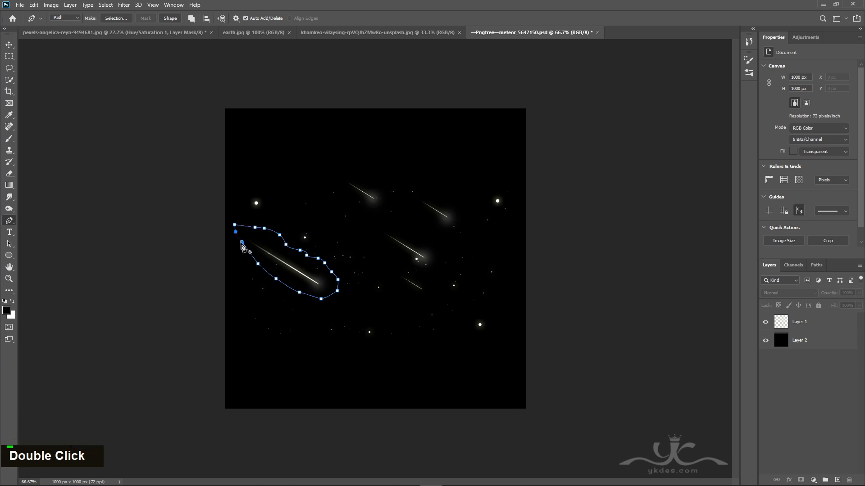
click(242, 243)
key(ctrl+Return)
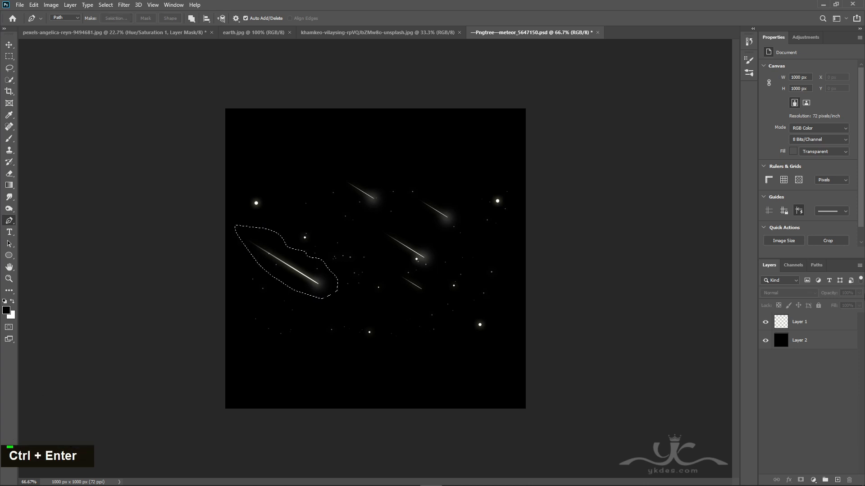
Step: Bring the selected meteor into the sky of the road composition, scale it to about 360% and rotate it about -13.4°
click(9, 44)
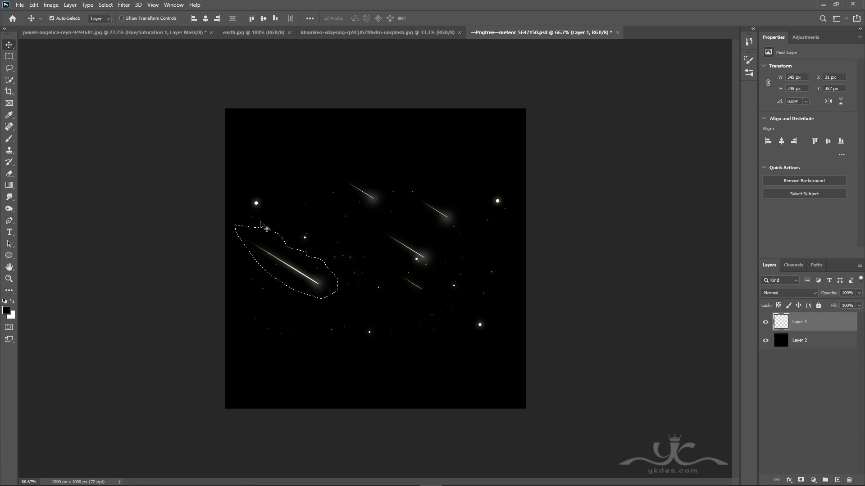
drag(297, 273, 397, 88)
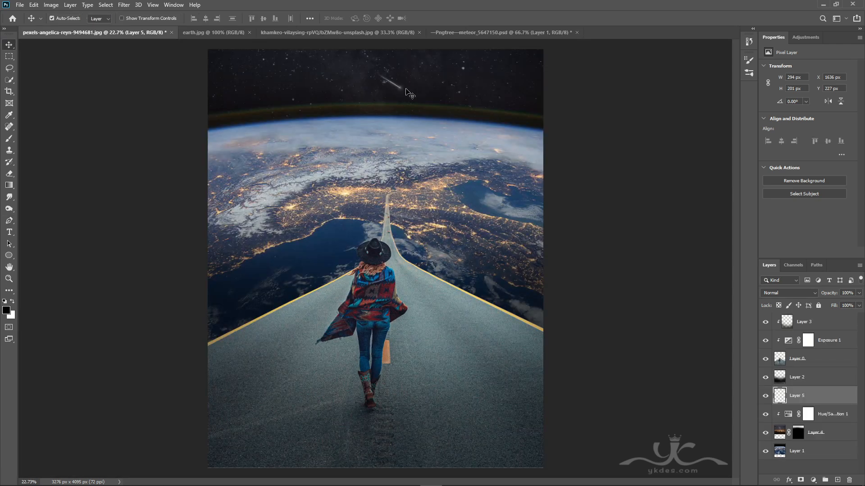
key(ctrl+t)
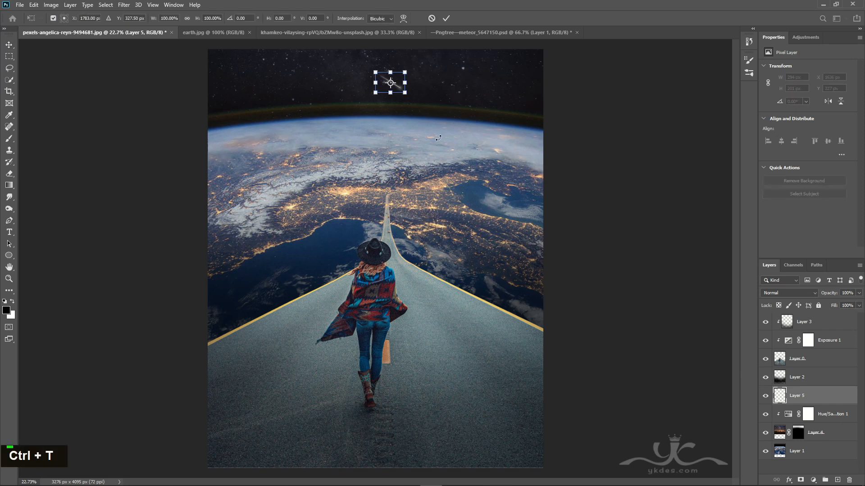
drag(438, 130, 489, 106)
drag(407, 89, 454, 104)
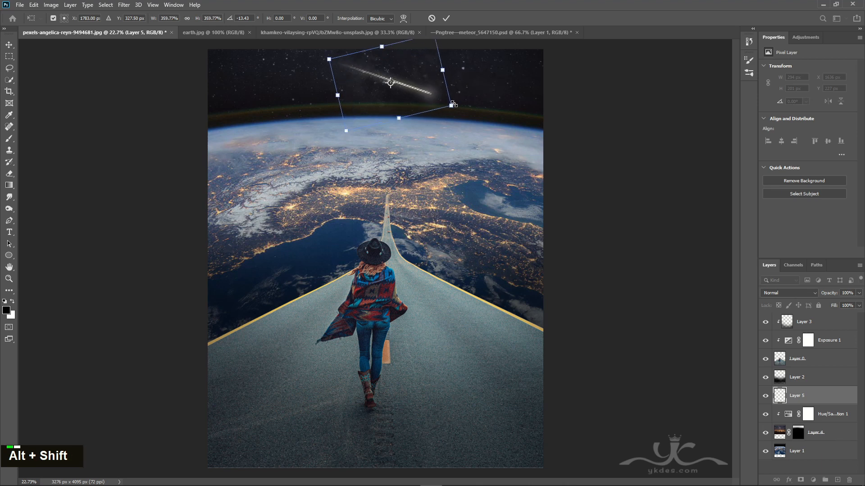
key(Return)
Step: Nudge the meteor layer left and slightly up in the starry sky
key(Left)
key(Left)
key(Left)
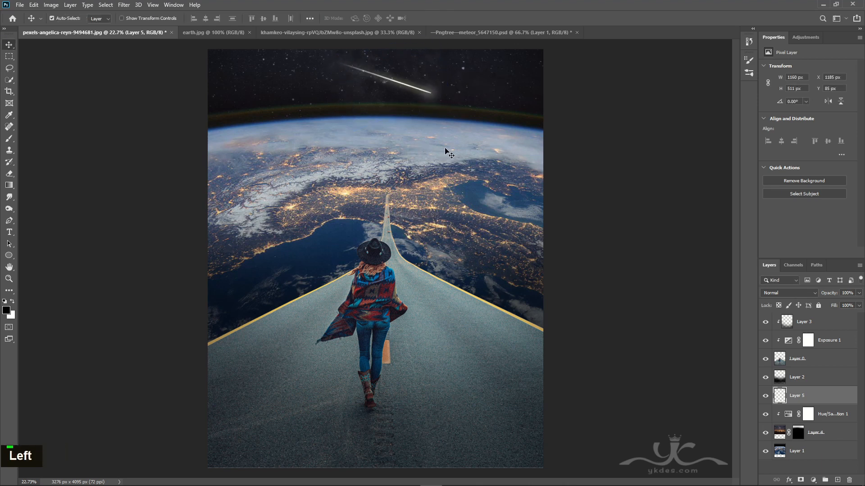
key(Up)
key(Left)
key(Left)
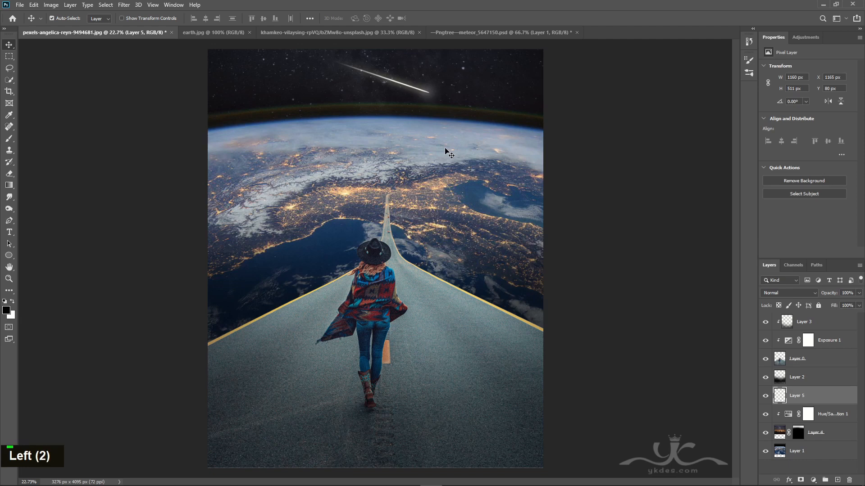
key(Up)
key(Down)
key(Left)
key(Left)
key(Left)
key(Left)
key(Left)
Step: Add a Brightness/Contrast adjustment above Layer 3 with brightness 27 and contrast 9
click(831, 322)
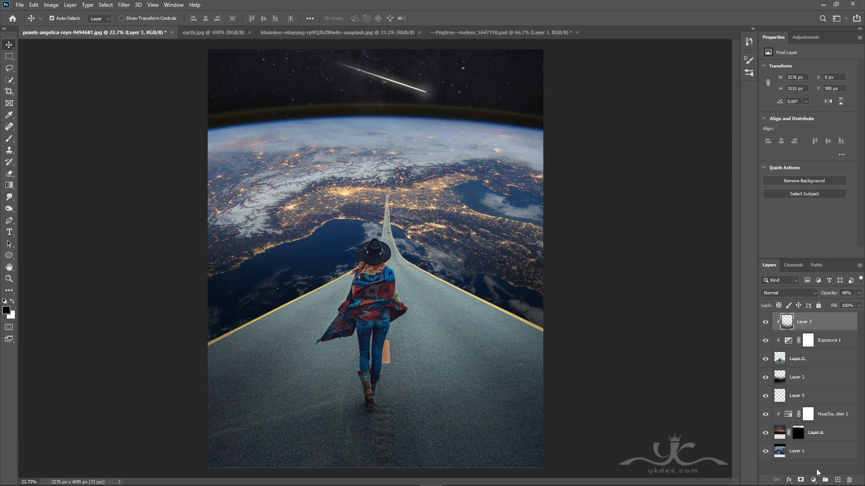
click(814, 480)
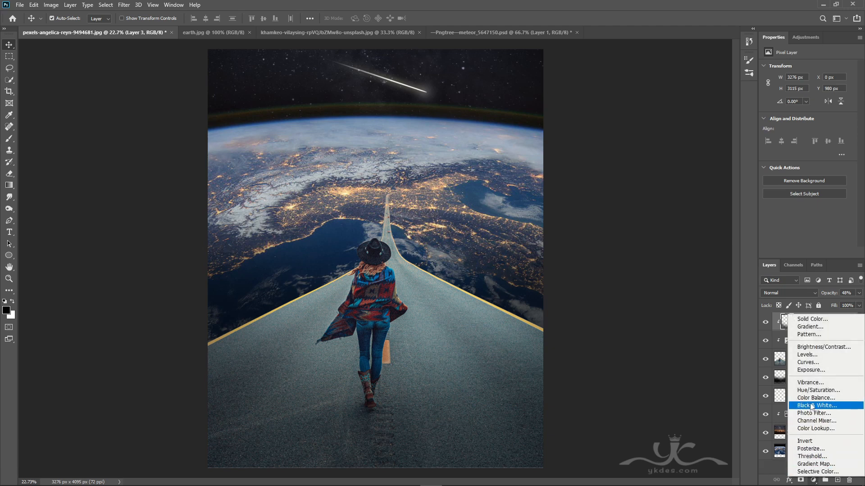
click(823, 348)
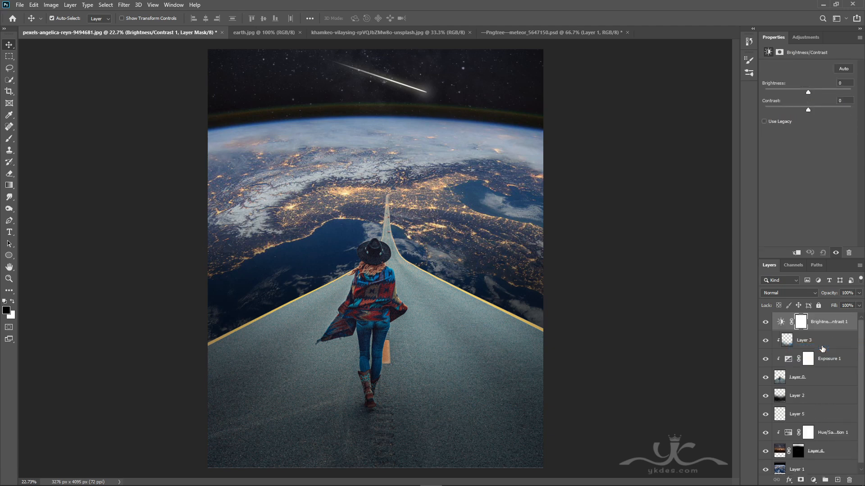
drag(808, 93, 817, 93)
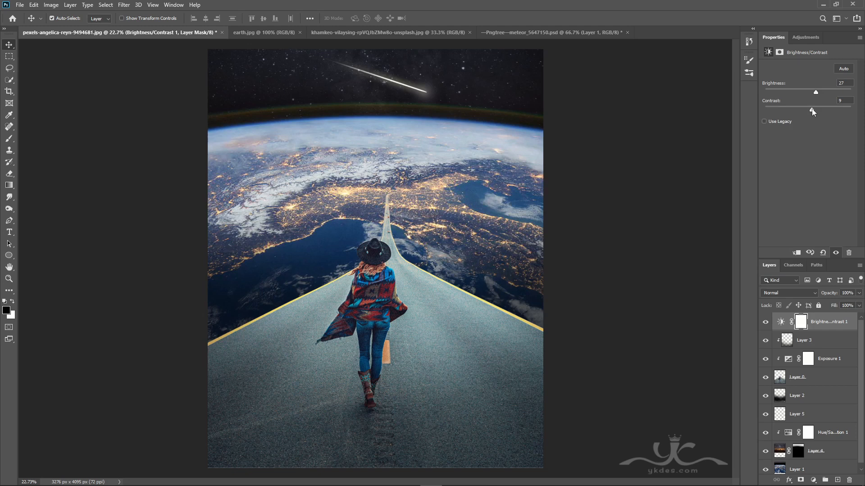
Step: Add a Curves adjustment with the black point output at 14, the midtone point at input 136, output 123, and opacity 67%
click(813, 481)
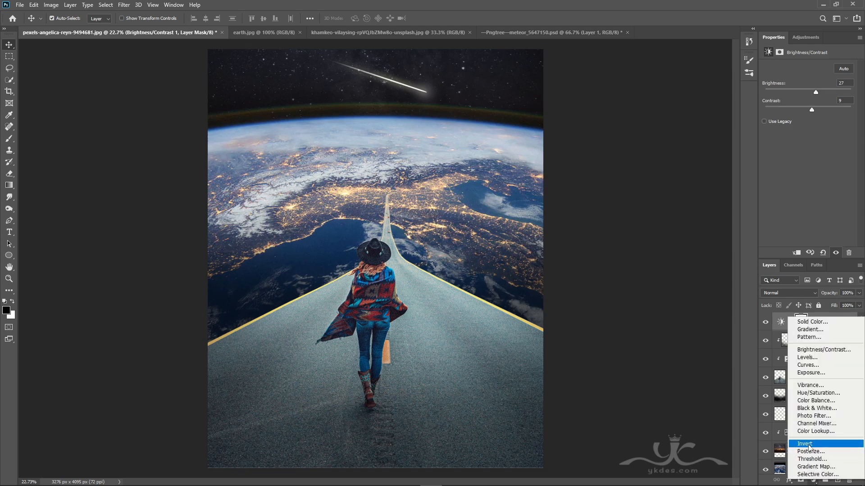
click(802, 365)
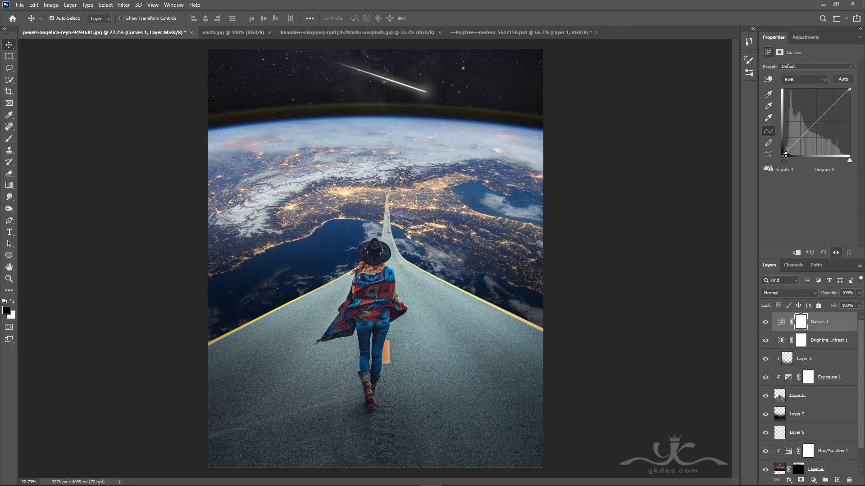
drag(786, 154, 785, 151)
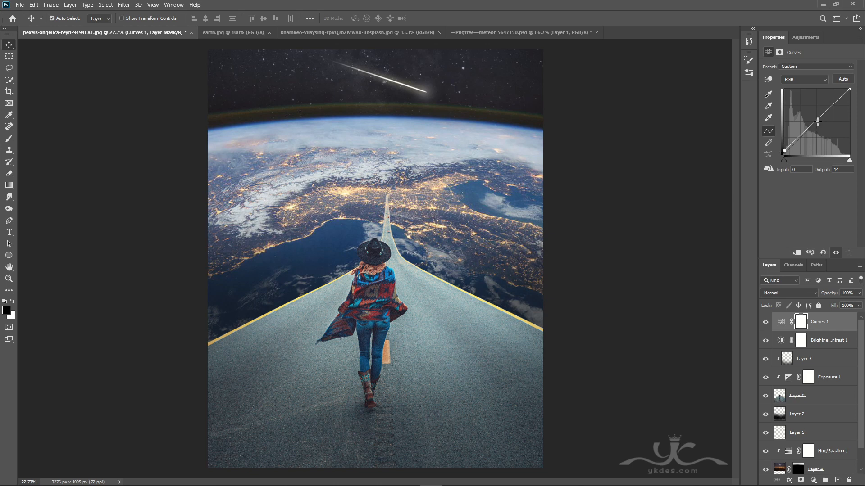
drag(817, 122, 818, 122)
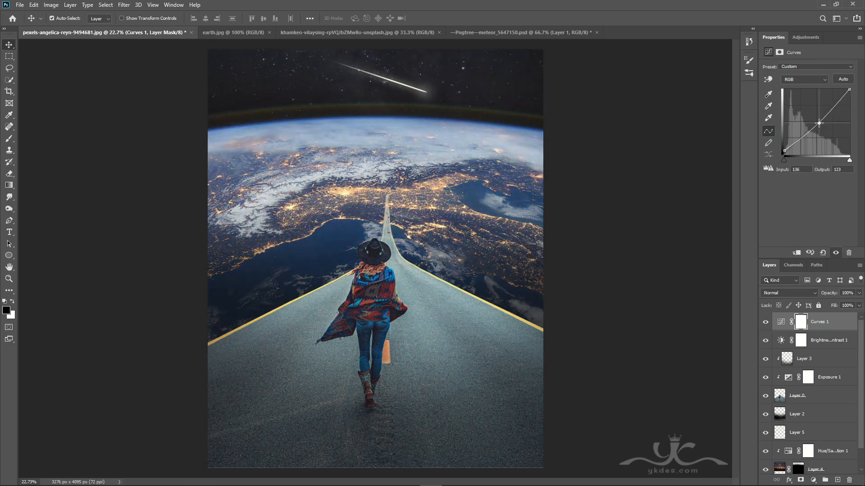
click(859, 293)
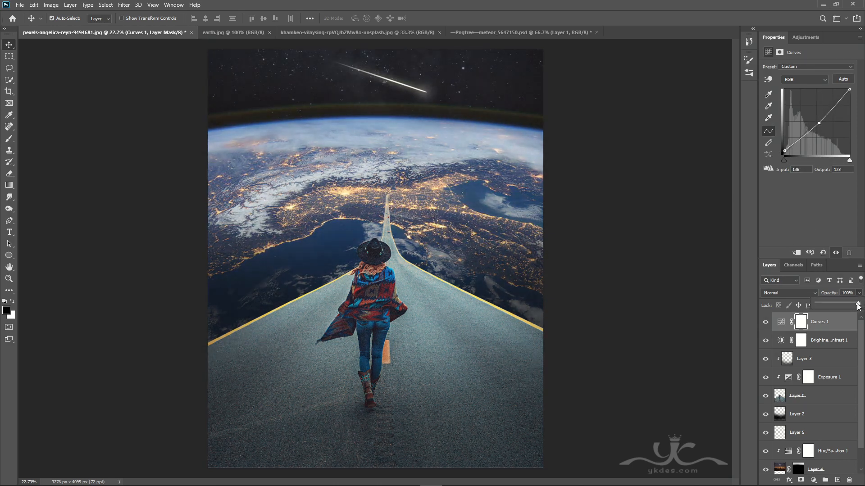
drag(858, 306, 847, 306)
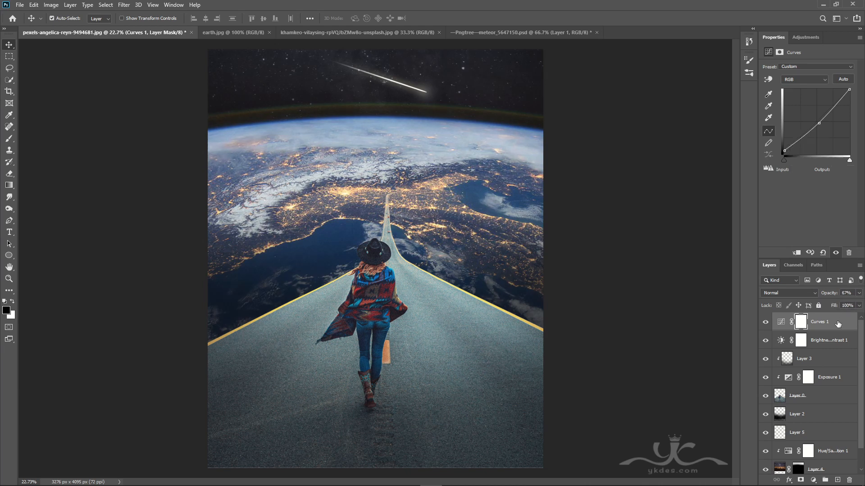
Step: Stamp all visible layers into a new layer above the Curves adjustment
click(781, 321)
click(837, 480)
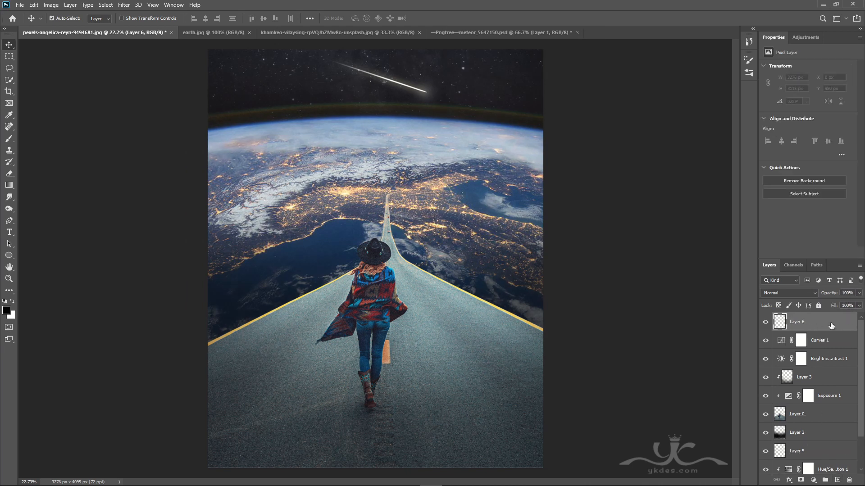
key(ctrl+alt+shift+e)
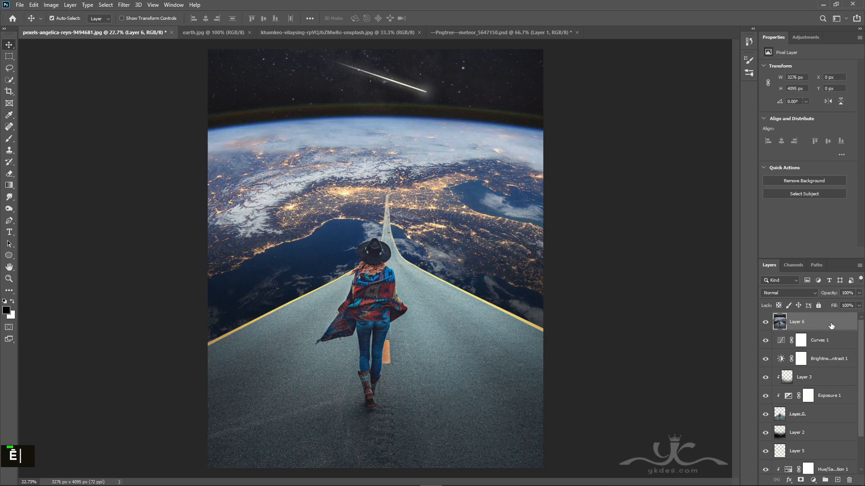
Step: Apply Topaz Detail 3 with the Protect Highlights II preset to the stamped layer and slightly lower its opacity
click(126, 5)
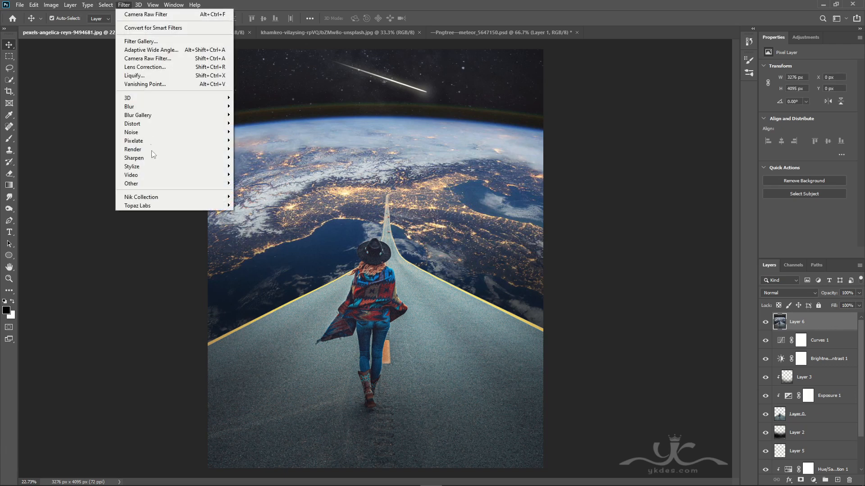
mouse_move(207, 206)
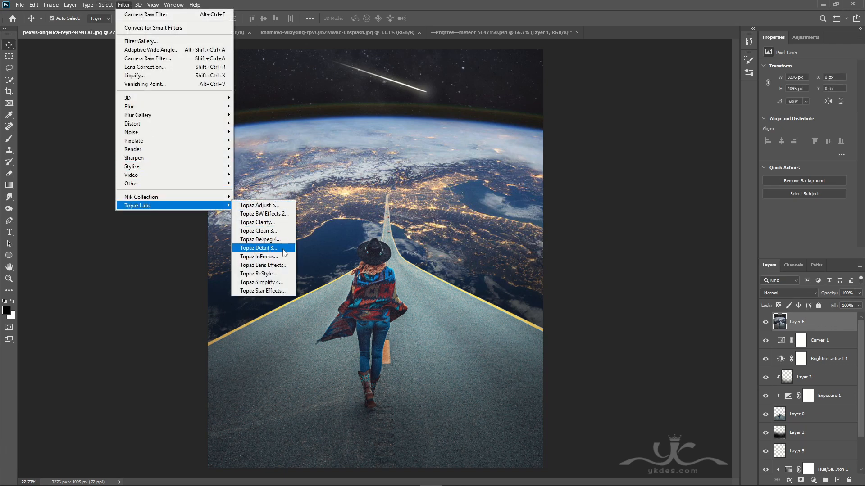
click(266, 249)
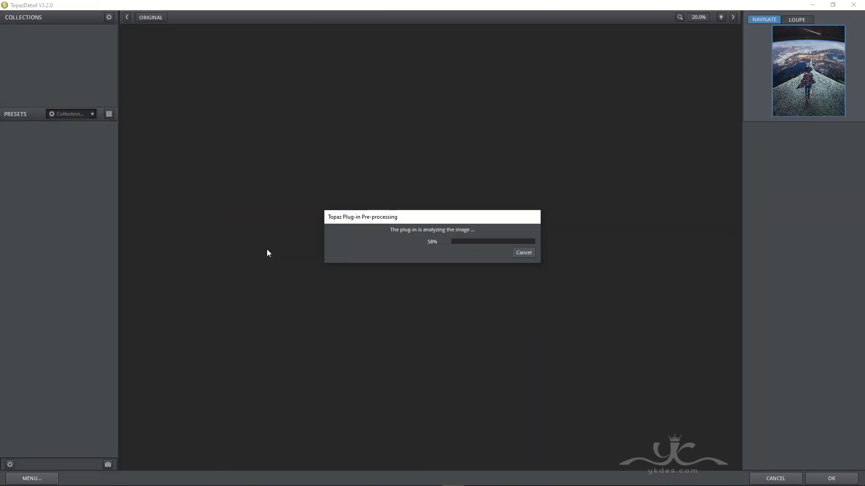
click(259, 354)
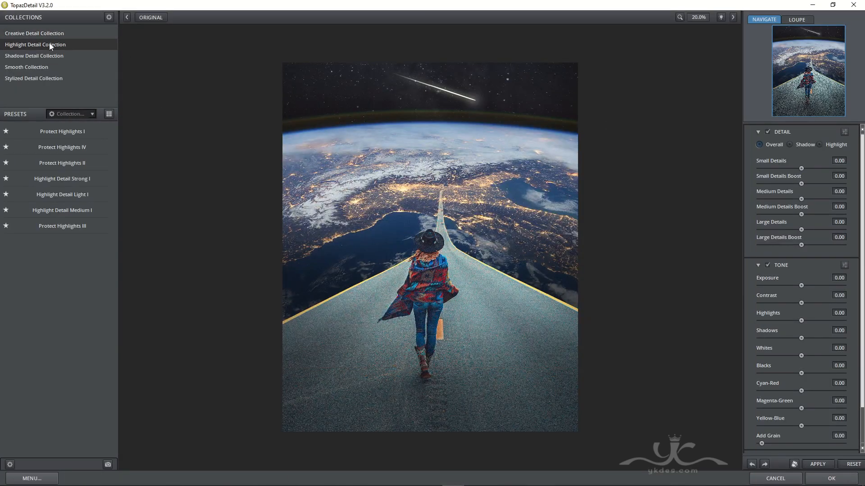
click(62, 162)
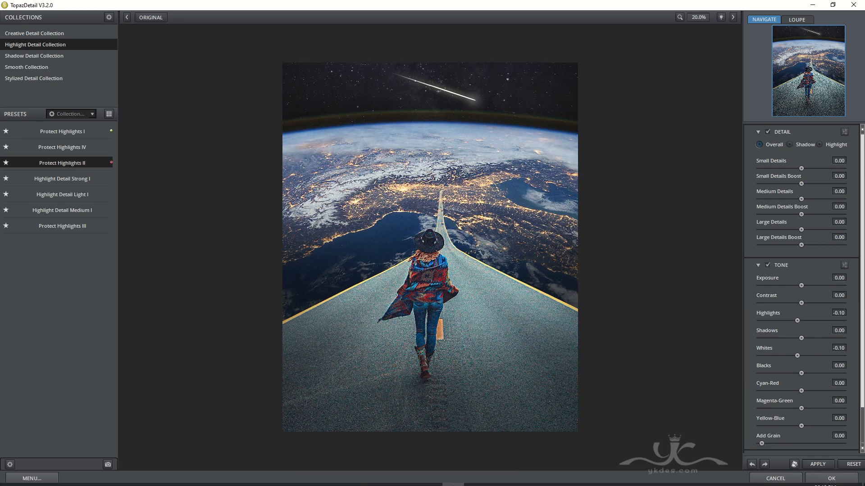
click(828, 479)
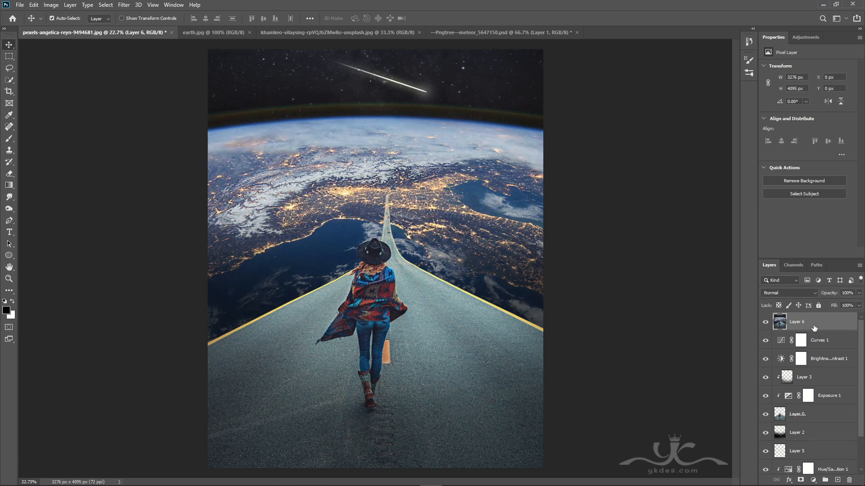
click(858, 293)
drag(857, 304, 850, 304)
Step: On a new layer, paint black shading around the lower edges of the road with a soft brush of about 2100 px
click(837, 480)
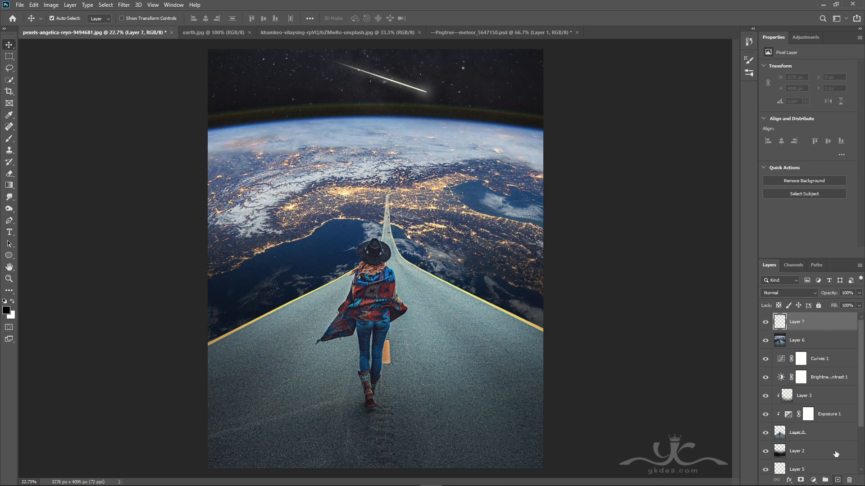
click(9, 139)
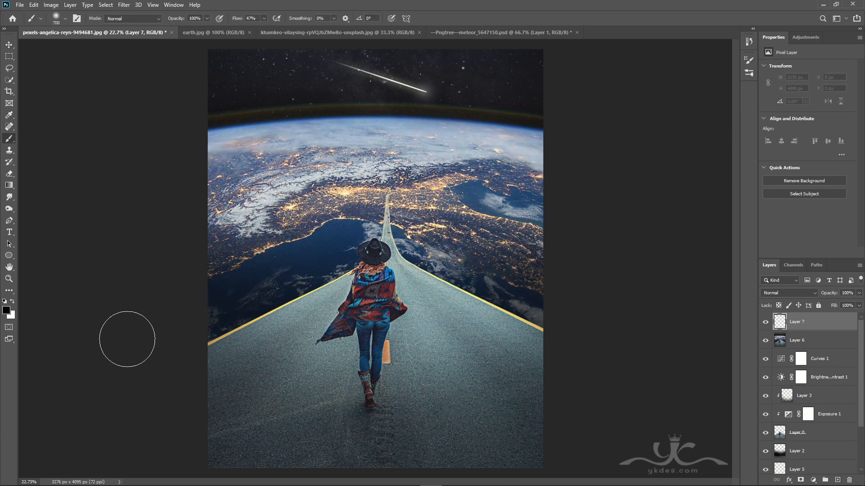
key(bracketright)
key(bracketright)
key(bracketright)
key(bracketright)
key(bracketright)
key(bracketright)
key(bracketright)
key(bracketright)
key(bracketright)
key(bracketright)
key(bracketright)
key(bracketright)
key(bracketright)
key(bracketright)
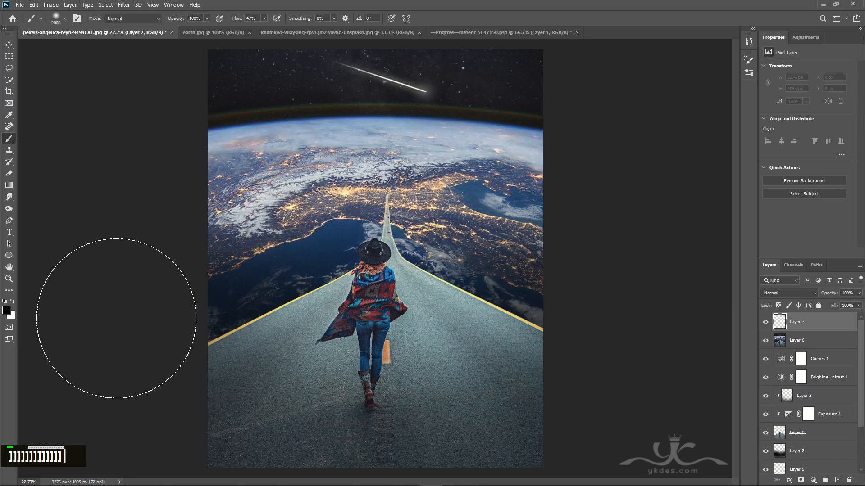
click(284, 474)
mouse_move(284, 473)
mouse_down()
mouse_move(500, 469)
mouse_move(58, 414)
mouse_move(125, 251)
mouse_move(189, 406)
mouse_move(355, 394)
mouse_move(155, 68)
mouse_move(155, 87)
mouse_move(624, 100)
mouse_move(605, 82)
mouse_move(614, 139)
mouse_move(573, 380)
mouse_move(149, 139)
mouse_move(139, 395)
mouse_up()
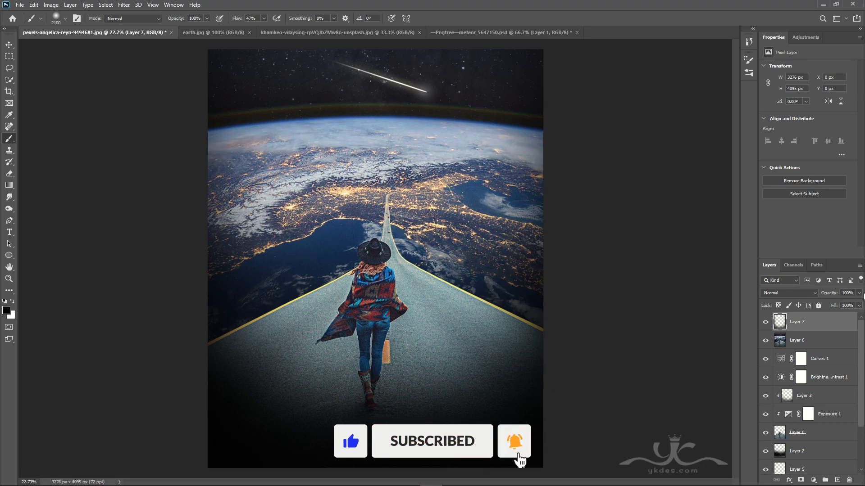
Step: Set the black shading layer's opacity to 33% and compare the image with and without it
drag(859, 293, 832, 305)
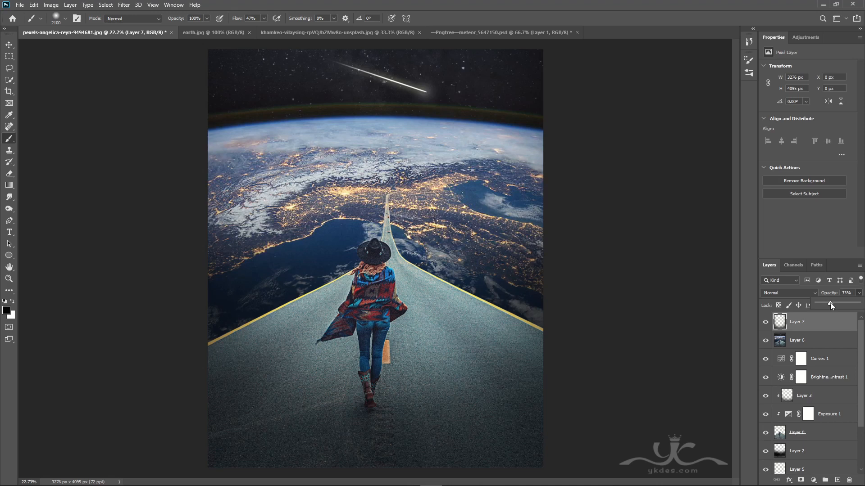
double_click(765, 323)
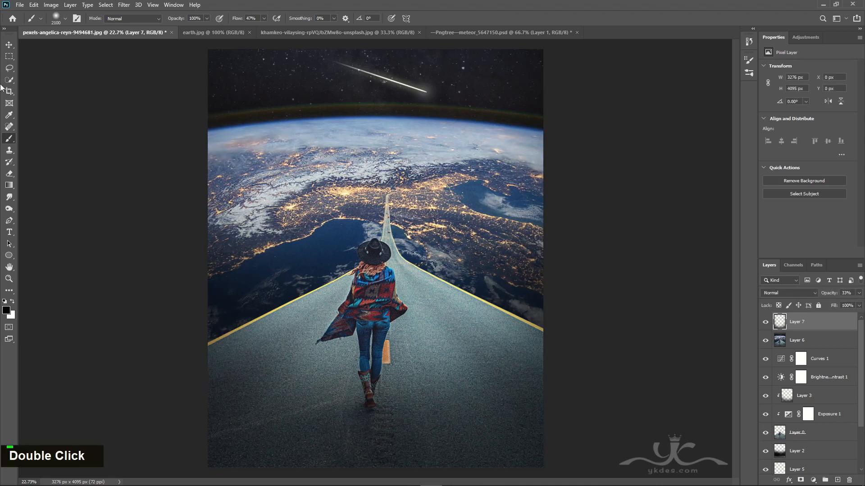
click(9, 45)
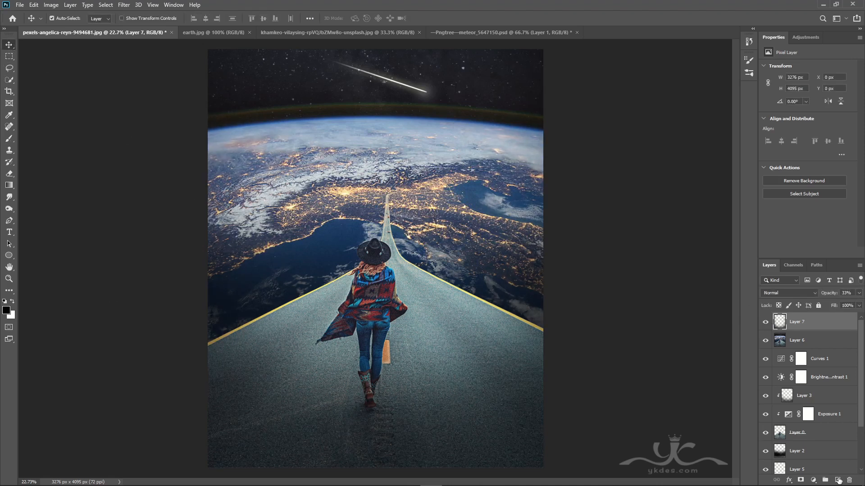
Step: Stamp all visible layers into another new layer at the top and open it in Color Efex Pro 4
click(838, 481)
key(ctrl+shift+alt+e)
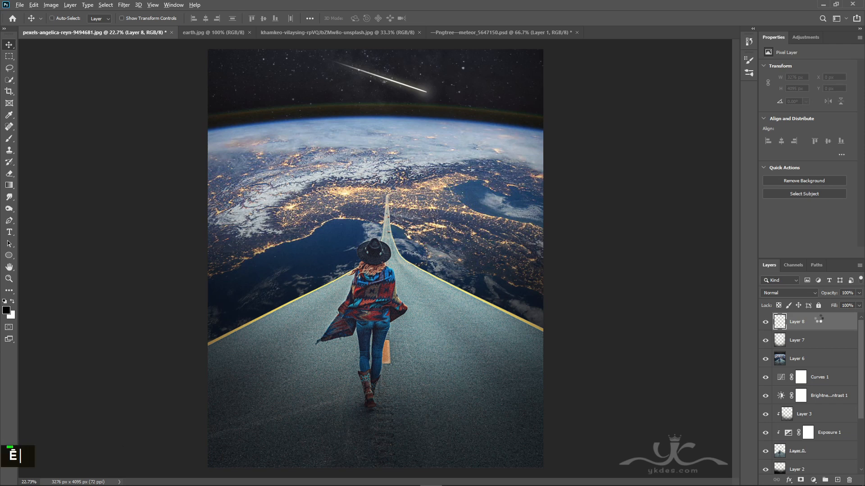
click(123, 5)
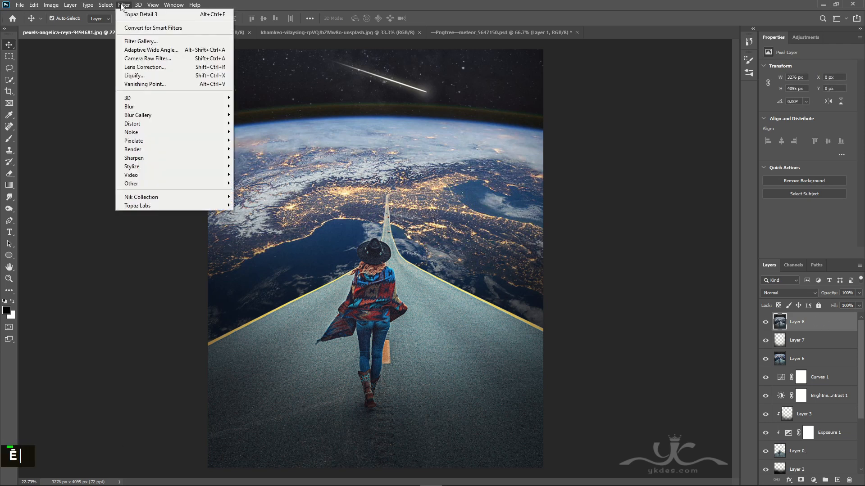
mouse_move(174, 197)
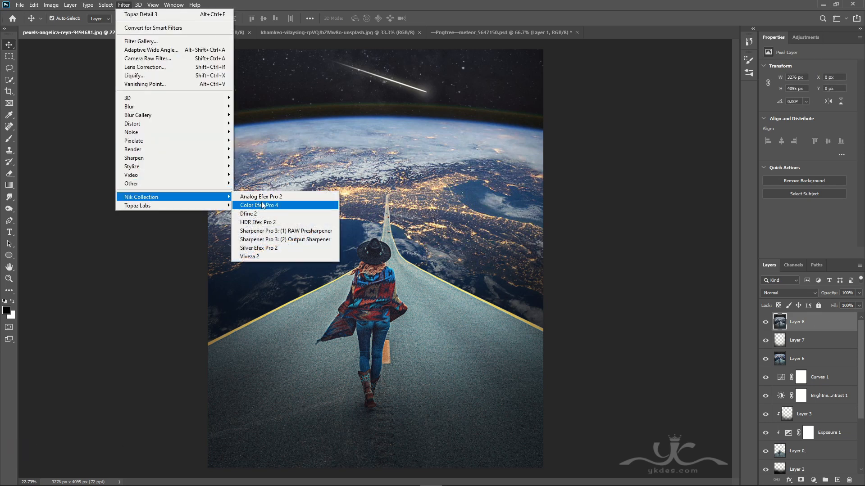
click(281, 205)
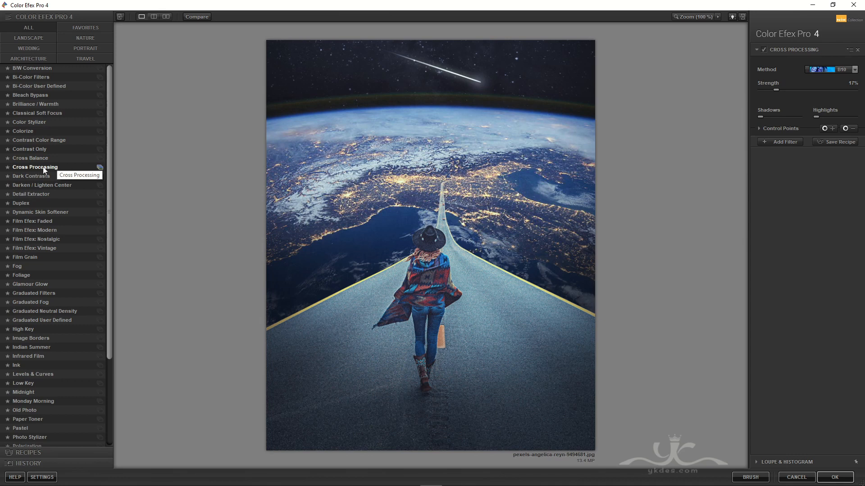
Step: Use the Cross Processing filter with method B10 at 17% strength and compare the image with and without it
click(829, 68)
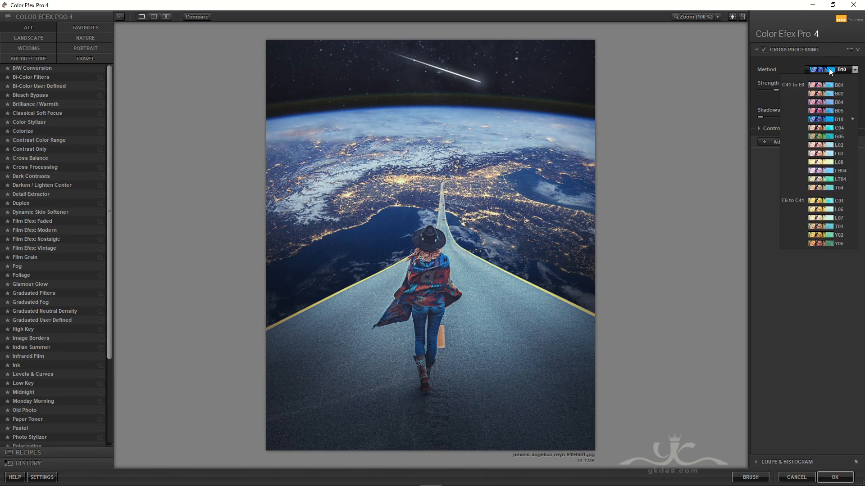
click(833, 120)
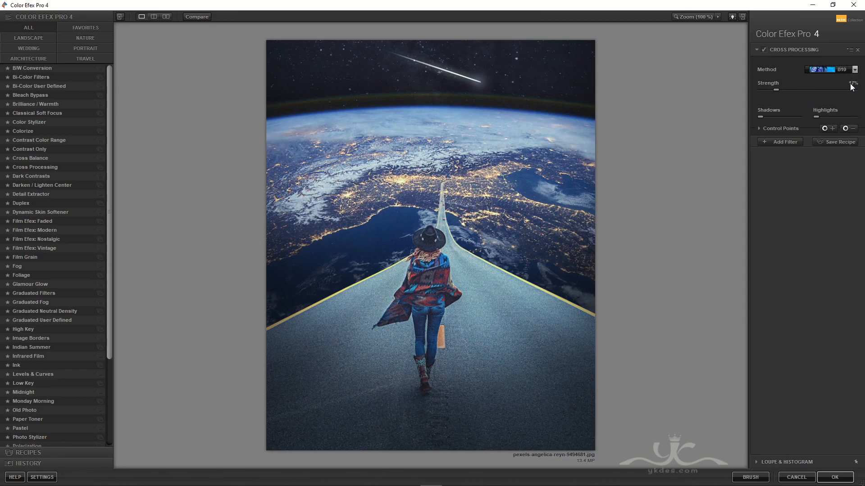
double_click(766, 50)
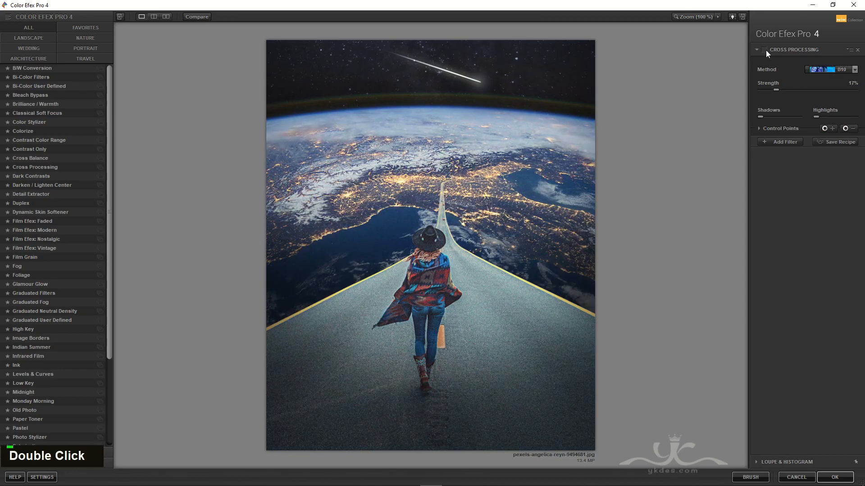
Step: Add a Graduated Fog filter with vertical shift 33% and opacity 13%, comparing the image with and without it
click(785, 142)
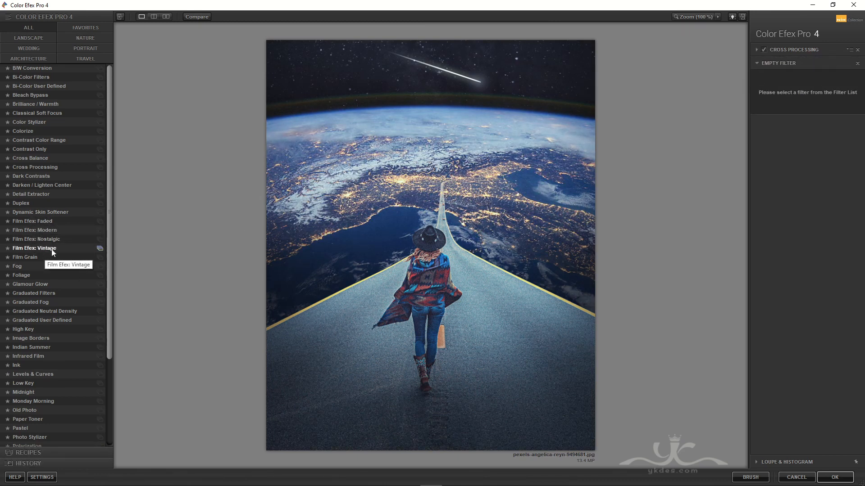
click(34, 302)
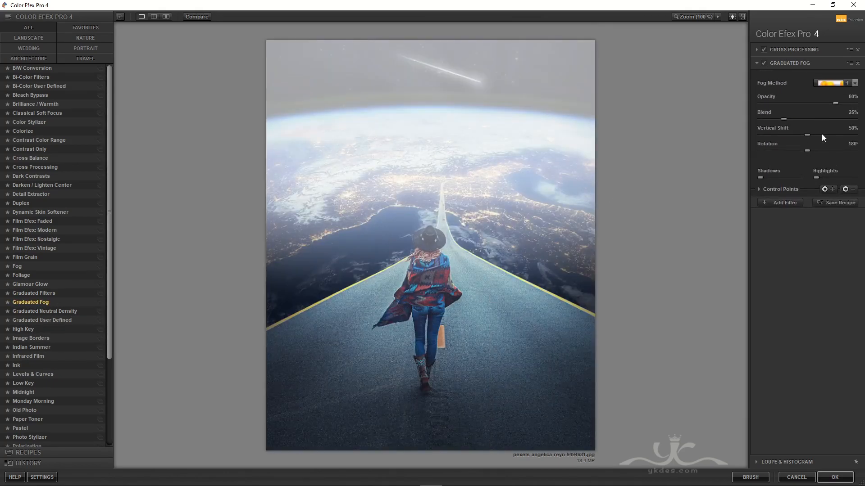
drag(809, 134, 791, 131)
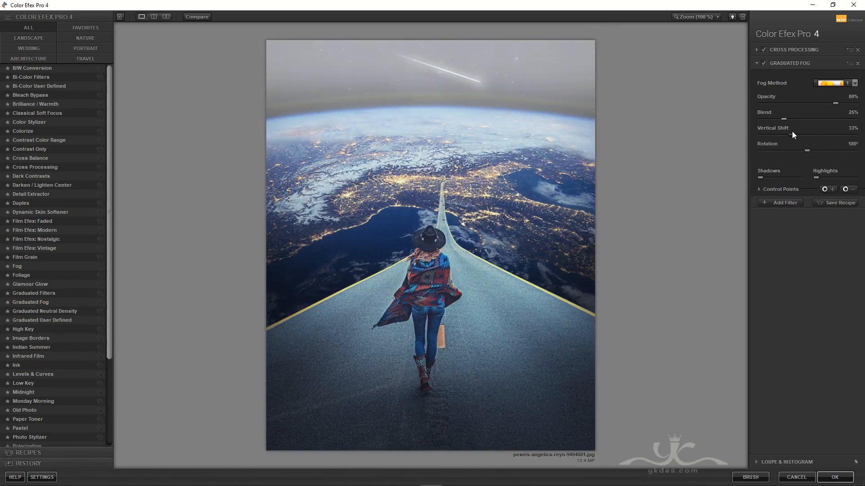
drag(837, 102, 777, 104)
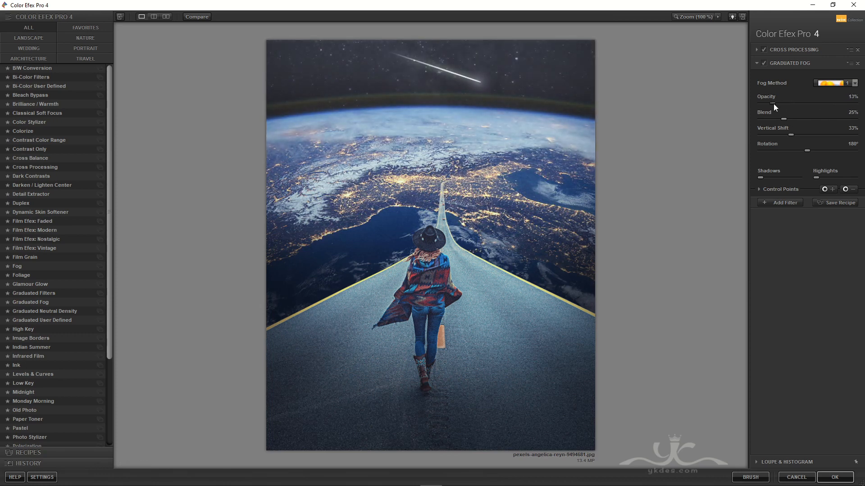
double_click(763, 64)
Step: Add a Glamour Glow filter with glow 11%, saturation 26% and glow warmth 53%, and apply the filter stack to the image
click(779, 202)
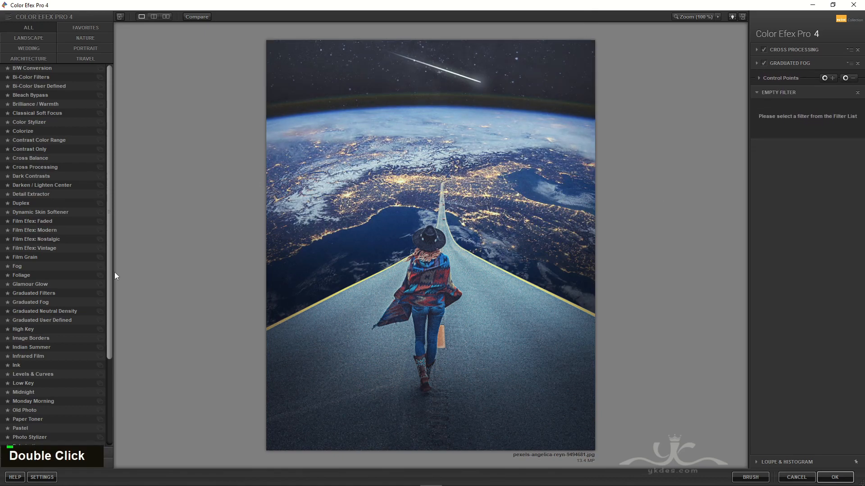
click(34, 284)
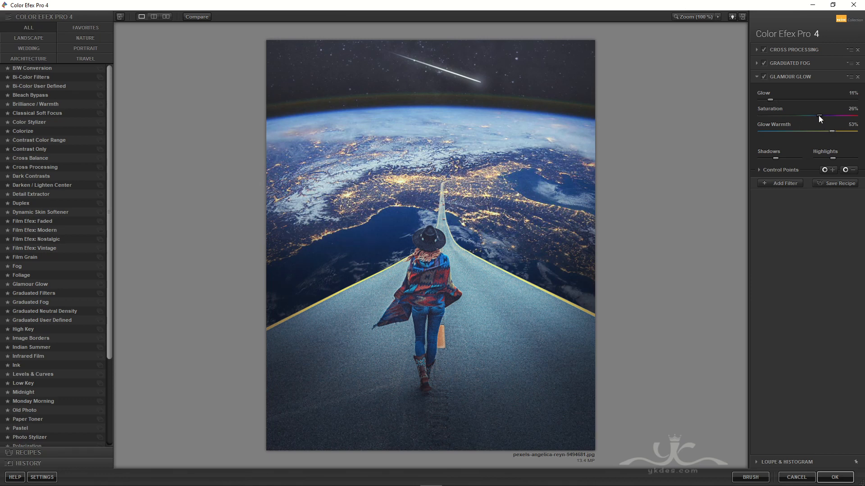
click(835, 477)
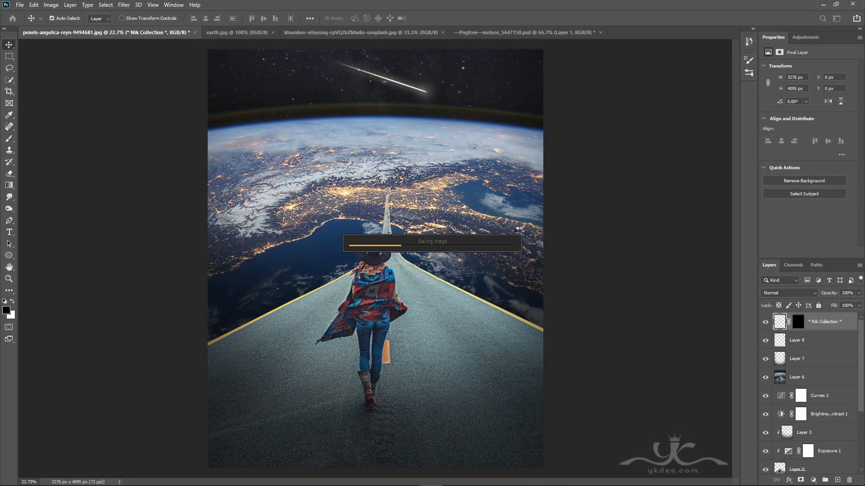